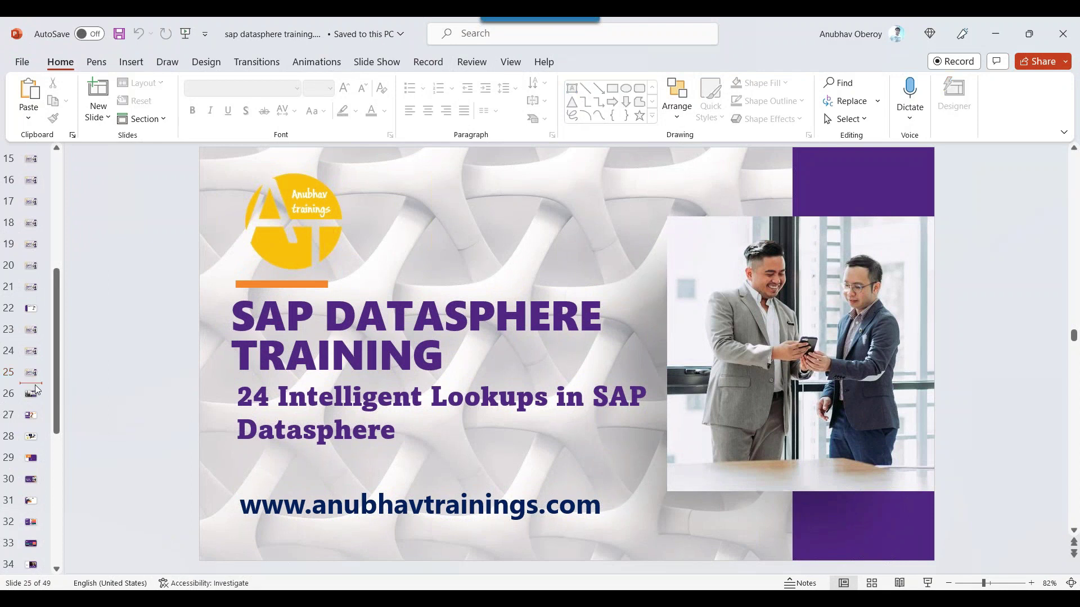
Insert a blank slide 26 after slide 25 with its placeholders removed.
right_click(34, 382)
click(79, 442)
key(ctrl+a)
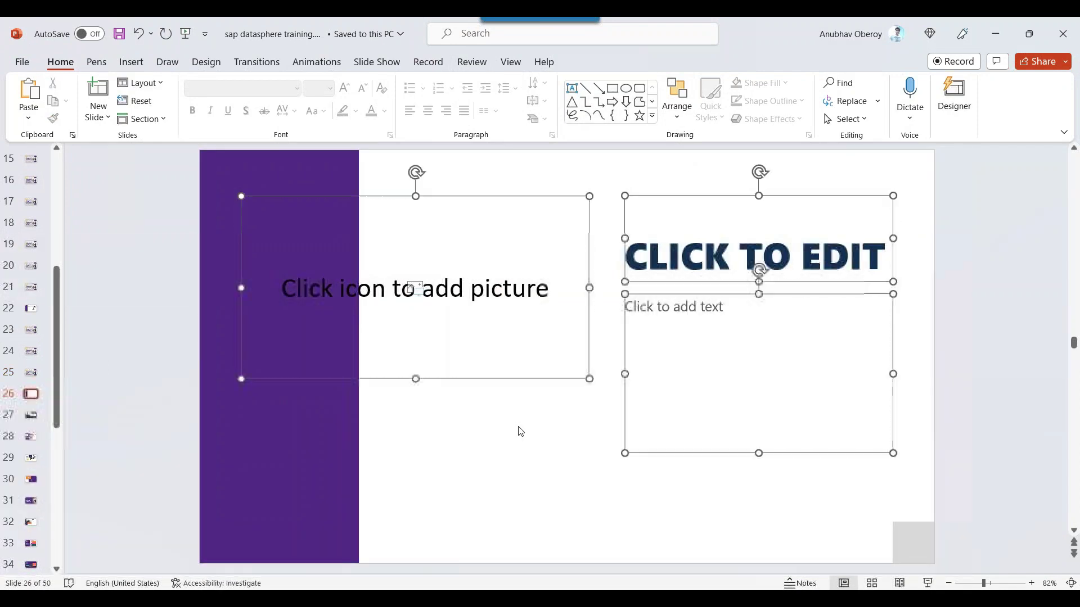
key(Delete)
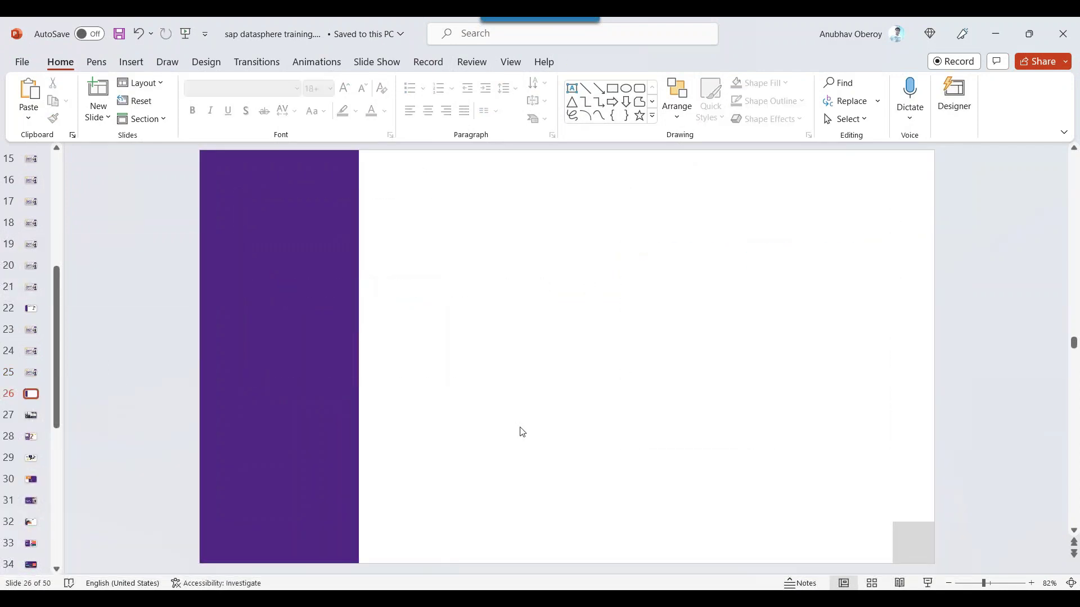
With the pen, sketch an ECC label inside an ellipse with an arrow beneath it.
click(167, 62)
click(315, 98)
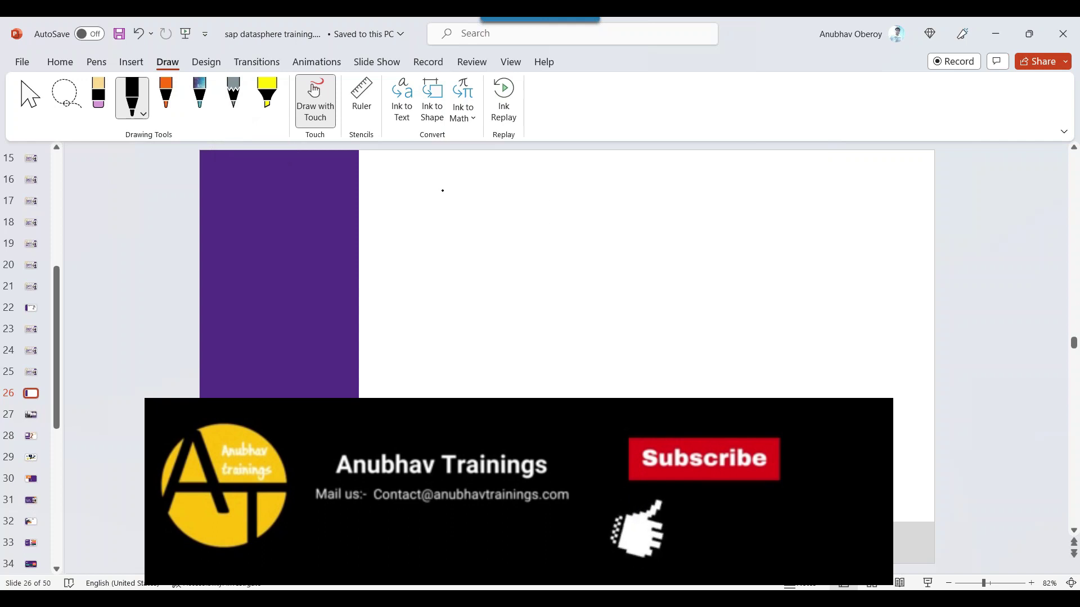
mouse_move(447, 185)
mouse_down()
mouse_move(479, 231)
mouse_move(437, 214)
mouse_up()
mouse_move(448, 204)
mouse_down()
mouse_move(450, 222)
mouse_move(466, 220)
mouse_move(442, 297)
mouse_up()
drag(432, 292, 451, 290)
Handwrite the ECC codes C1, C1#, C2, _C3 and C 4 under the label.
drag(414, 337, 414, 349)
mouse_move(425, 334)
mouse_down()
mouse_move(402, 381)
mouse_move(436, 388)
mouse_up()
click(429, 379)
mouse_move(445, 370)
mouse_down()
mouse_move(444, 387)
mouse_move(452, 375)
mouse_up()
mouse_move(433, 383)
mouse_down()
mouse_move(453, 382)
mouse_move(417, 423)
mouse_move(442, 421)
mouse_up()
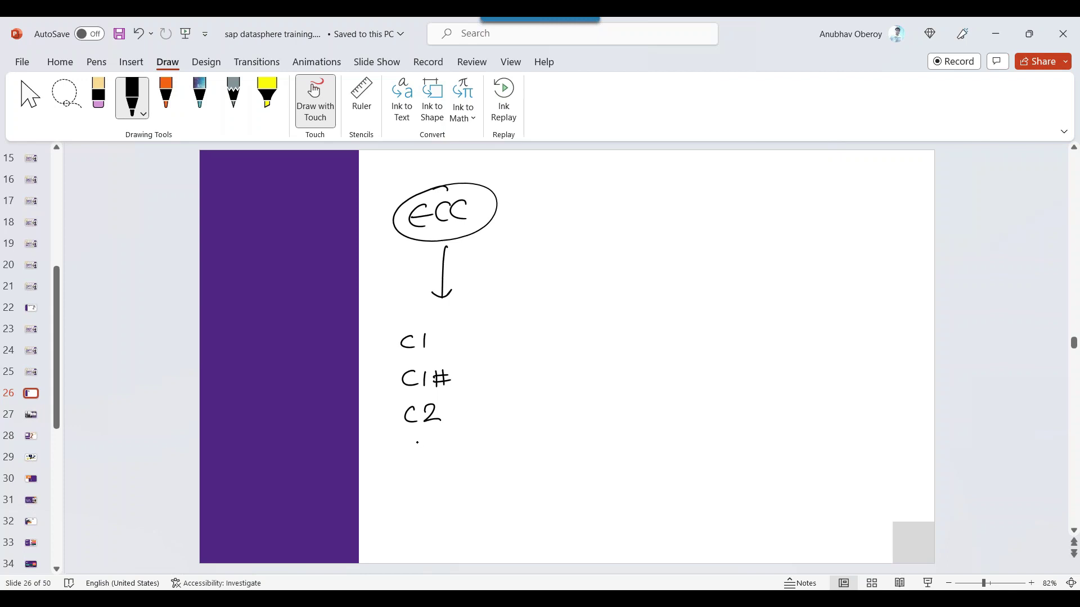
drag(404, 457, 418, 457)
mouse_move(437, 441)
mouse_down()
mouse_move(423, 450)
mouse_move(437, 456)
mouse_up()
mouse_move(441, 439)
mouse_down()
mouse_move(450, 447)
mouse_move(425, 494)
mouse_move(466, 489)
mouse_up()
drag(464, 474, 464, 494)
Sketch a BW label with an arrow and write C1 500 and C2 600 beneath.
mouse_move(738, 183)
mouse_down()
mouse_move(662, 216)
mouse_move(729, 192)
mouse_move(711, 230)
mouse_up()
mouse_move(710, 206)
mouse_down()
mouse_move(743, 229)
mouse_move(767, 211)
mouse_up()
mouse_move(732, 245)
mouse_down()
mouse_move(733, 296)
mouse_move(746, 288)
mouse_up()
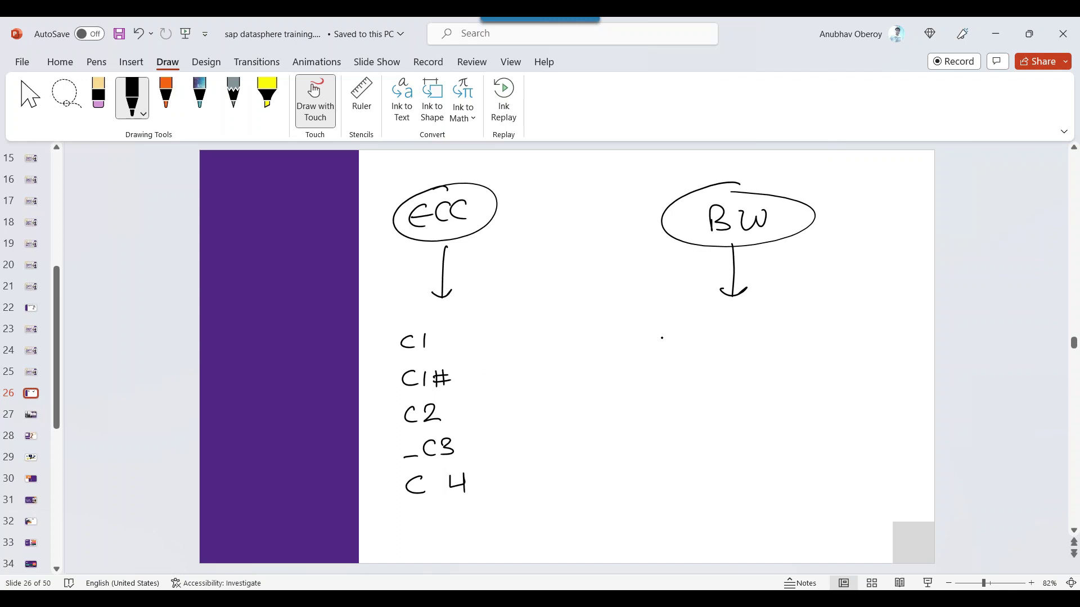
drag(661, 337, 673, 351)
mouse_move(727, 330)
mouse_down()
mouse_move(724, 340)
mouse_move(758, 329)
mouse_up()
mouse_move(674, 374)
mouse_down()
mouse_move(674, 384)
mouse_move(732, 376)
mouse_up()
mouse_move(760, 364)
mouse_down()
mouse_move(751, 372)
mouse_move(761, 366)
mouse_up()
drag(780, 364, 780, 366)
Add C3 900 and C4 550 to the BW list.
mouse_move(667, 409)
mouse_down()
mouse_move(659, 419)
mouse_move(668, 422)
mouse_up()
mouse_move(675, 407)
mouse_down()
mouse_move(688, 412)
mouse_move(675, 419)
mouse_up()
mouse_move(750, 402)
mouse_down()
mouse_move(743, 419)
mouse_move(782, 406)
mouse_up()
mouse_move(672, 449)
mouse_down()
mouse_move(672, 461)
mouse_move(689, 454)
mouse_up()
drag(741, 442, 748, 456)
drag(748, 441, 759, 439)
drag(768, 439, 771, 454)
drag(776, 445, 799, 445)
click(658, 448)
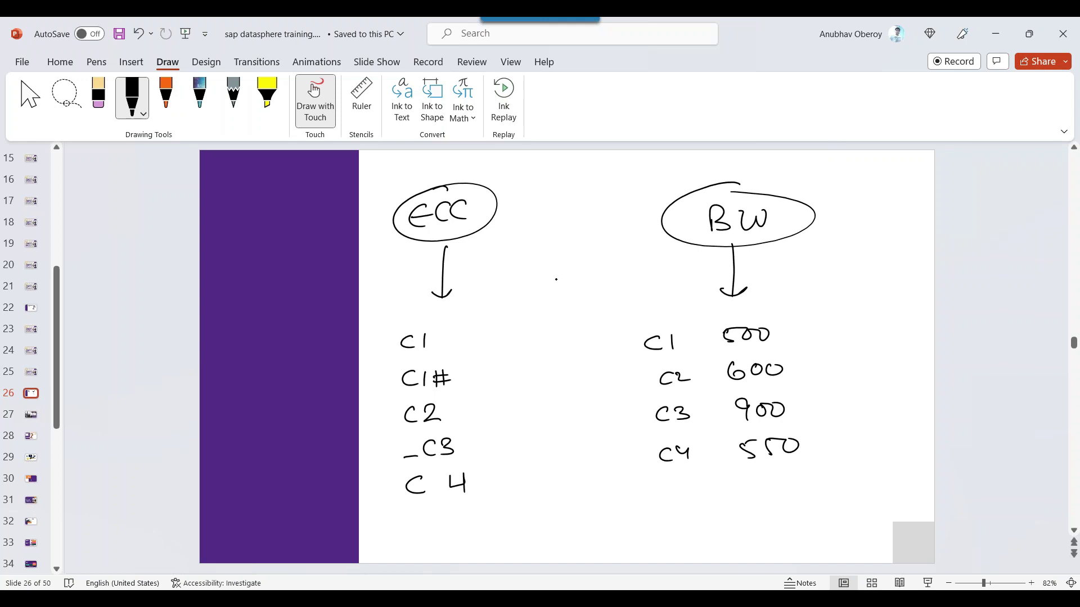
Tick ECC's C1, arrow it to BW's C1, write 'Case', and circle the # in C1#.
drag(431, 328, 443, 320)
drag(613, 317, 635, 342)
drag(514, 309, 504, 319)
drag(523, 313, 546, 314)
mouse_move(447, 363)
mouse_down()
mouse_move(425, 385)
mouse_move(463, 383)
mouse_move(445, 365)
mouse_move(525, 367)
mouse_up()
click(488, 447)
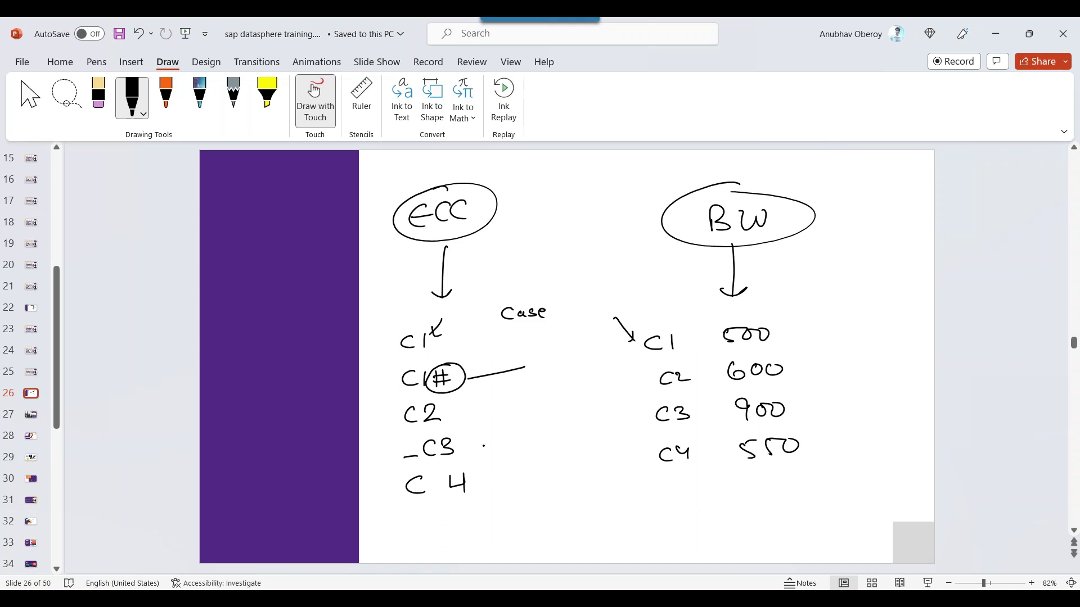
Box the underscore in _C3, mark the space in C 4 and the extra C in CCS, and link C 4 to BW's C4.
mouse_move(416, 437)
mouse_down()
mouse_move(394, 451)
mouse_move(424, 464)
mouse_move(422, 439)
mouse_move(505, 411)
mouse_up()
mouse_move(434, 511)
mouse_down()
mouse_move(435, 492)
mouse_move(431, 536)
mouse_move(452, 534)
mouse_up()
drag(459, 521, 482, 513)
mouse_move(672, 486)
mouse_down()
mouse_move(672, 498)
mouse_move(693, 479)
mouse_up()
drag(446, 513, 459, 518)
drag(498, 483, 646, 467)
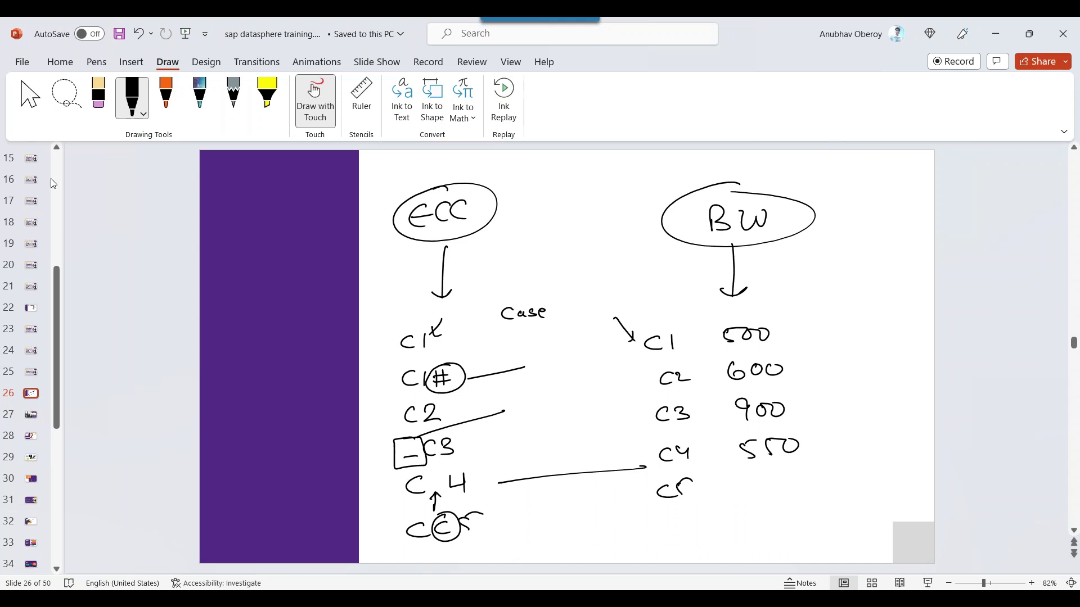
click(30, 99)
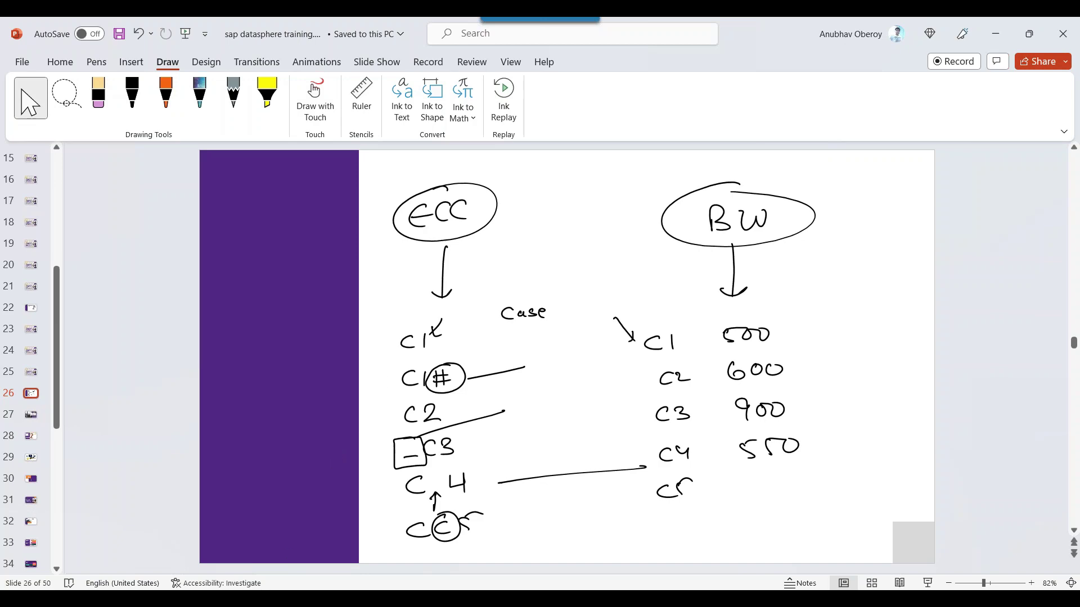
click(239, 599)
Open the World_Cities_by_DCA remote table and preview its 41001 city rows.
click(241, 528)
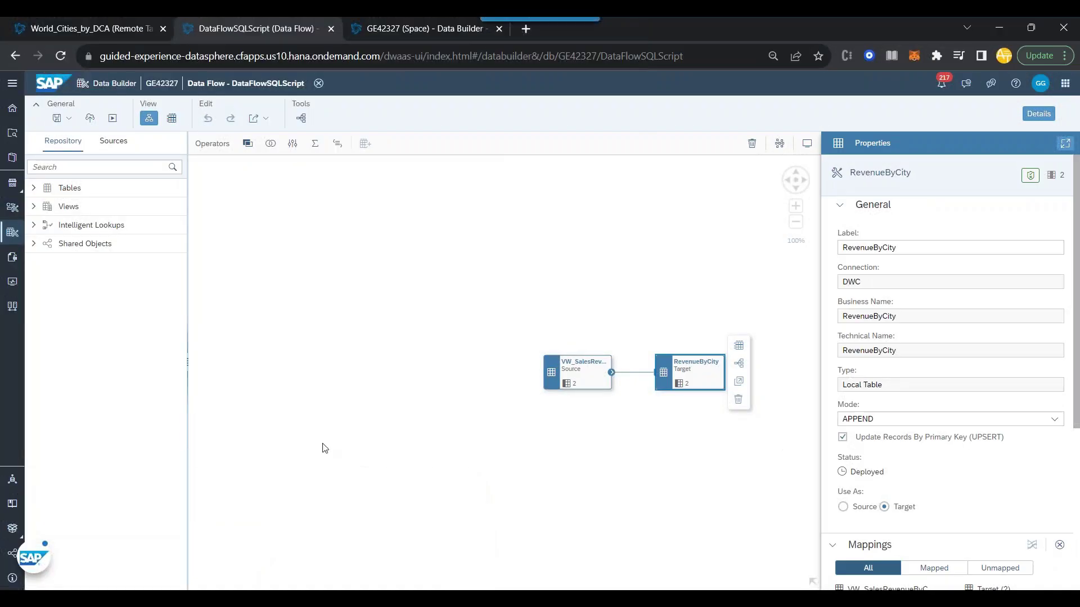
click(123, 34)
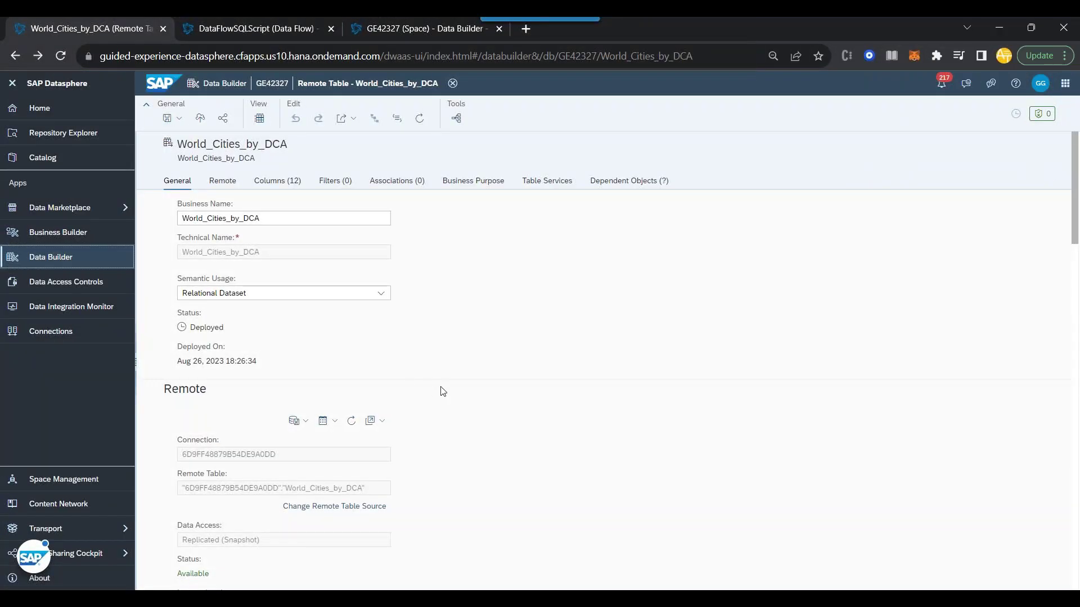
click(259, 118)
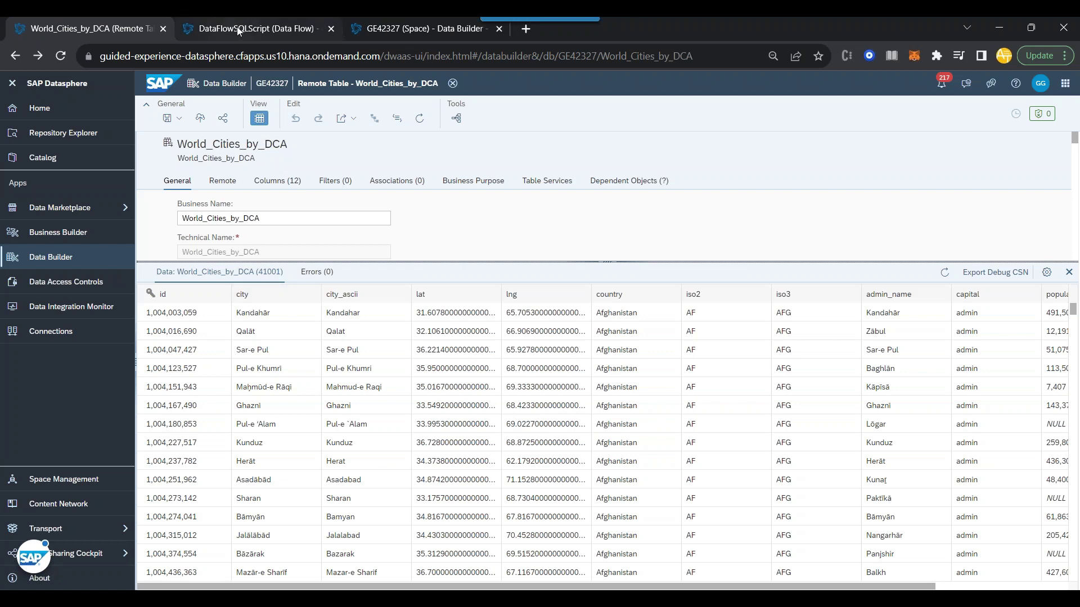
Preview the RevenueByCity target's Mandalay, Yangon and Naypyitaw revenues and copy Mandalay.
click(256, 29)
double_click(696, 362)
click(739, 345)
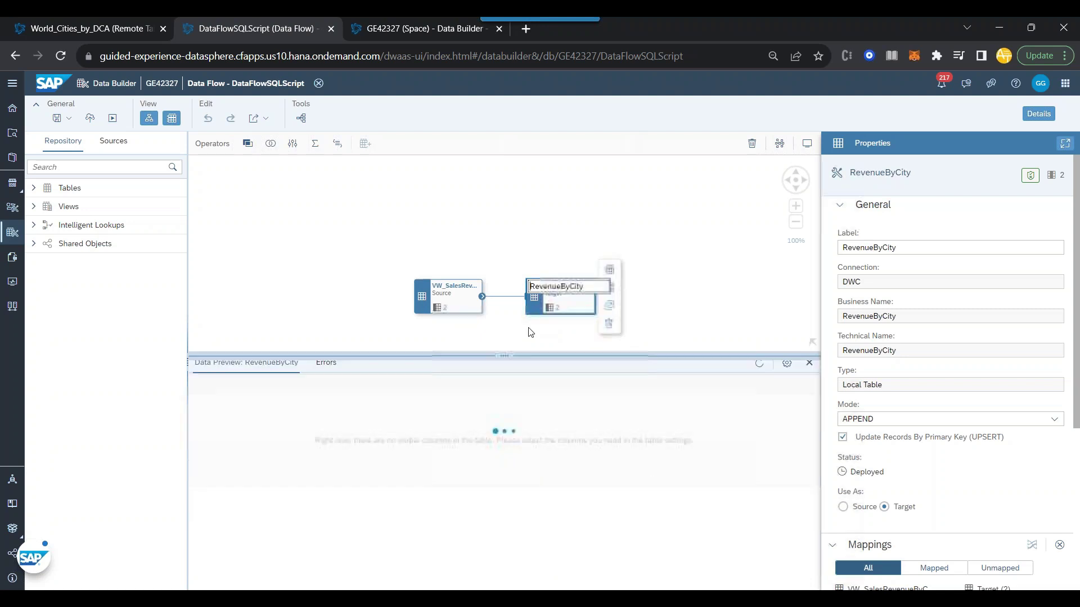
double_click(572, 377)
double_click(566, 398)
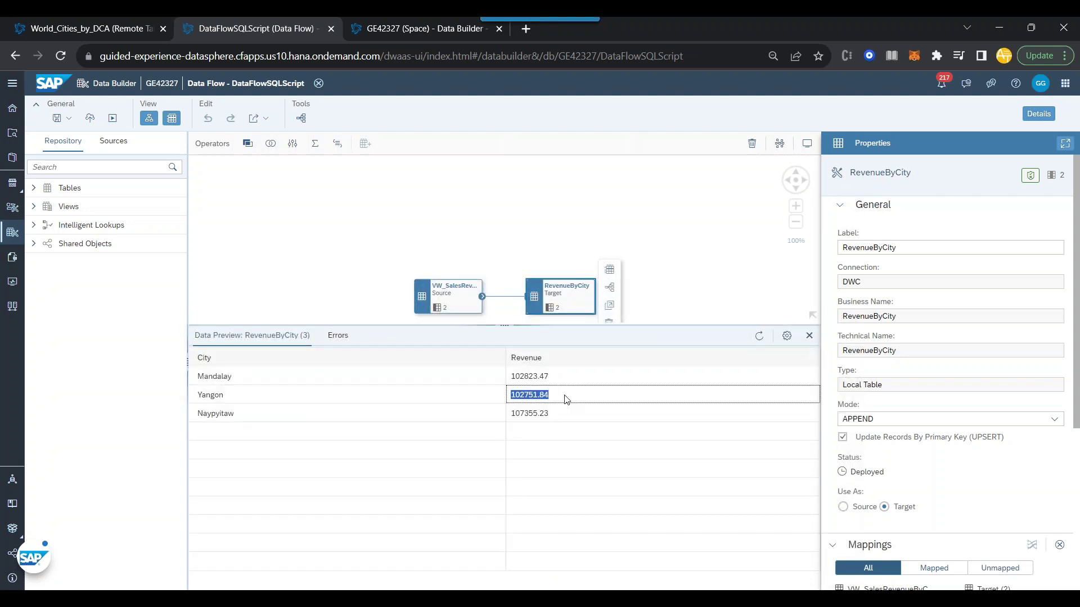
double_click(201, 381)
key(ctrl+c)
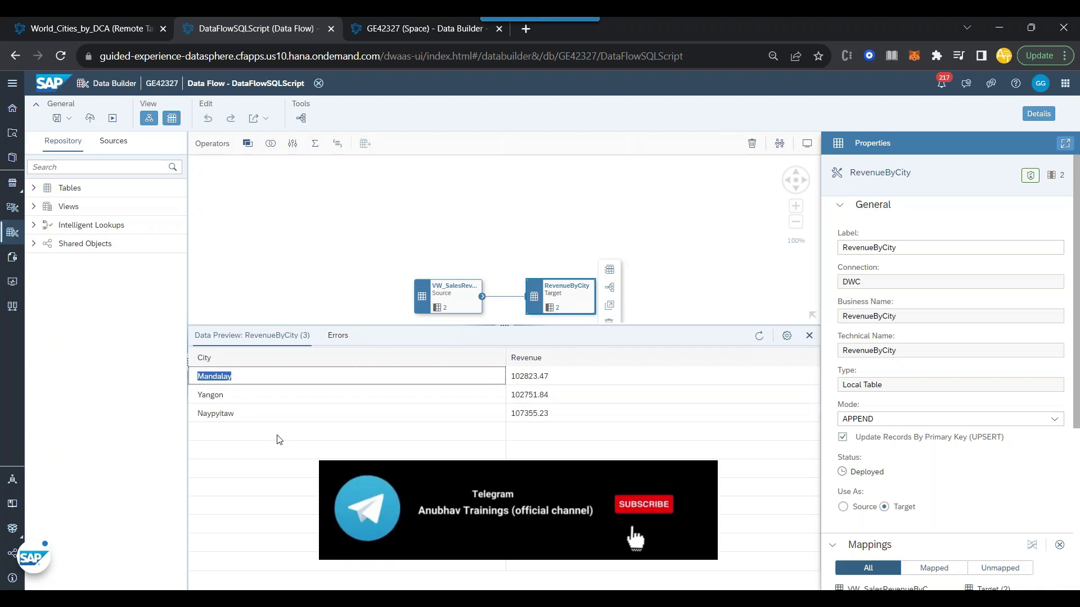
Filter World_Cities_by_DCA's city column to values containing Mandalay.
click(128, 35)
click(290, 295)
click(292, 337)
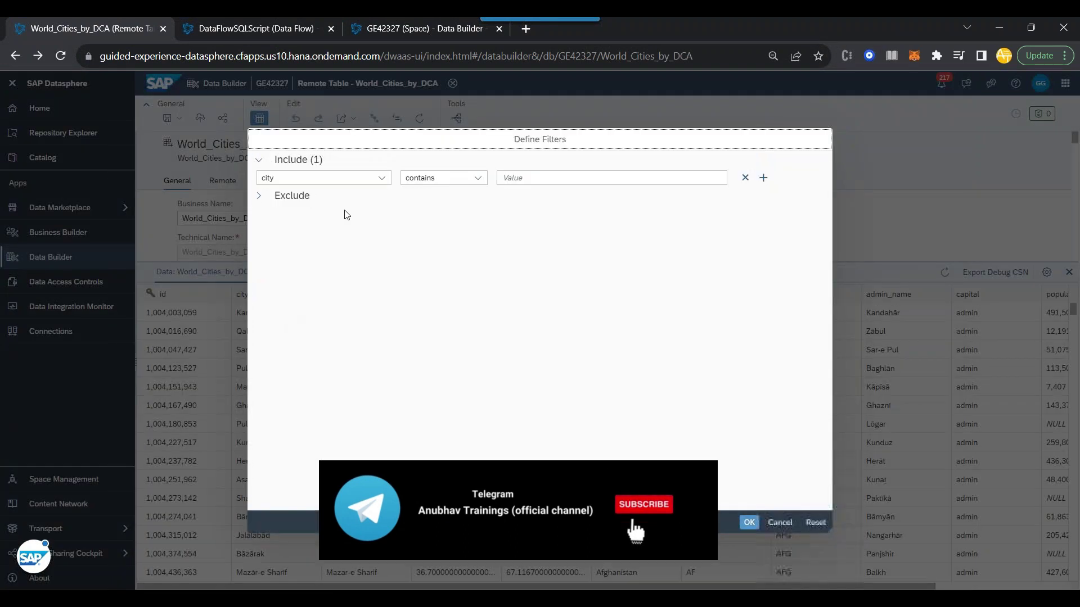
click(552, 178)
key(ctrl+v)
click(749, 522)
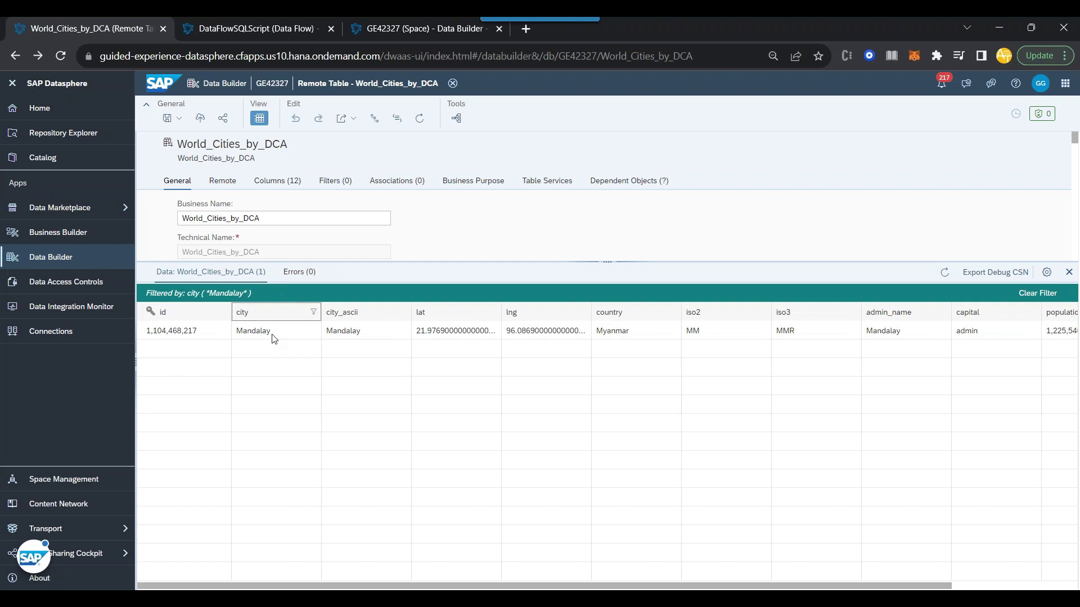
Copy the start of Naypyitaw from the target preview and add another city filter condition.
click(269, 21)
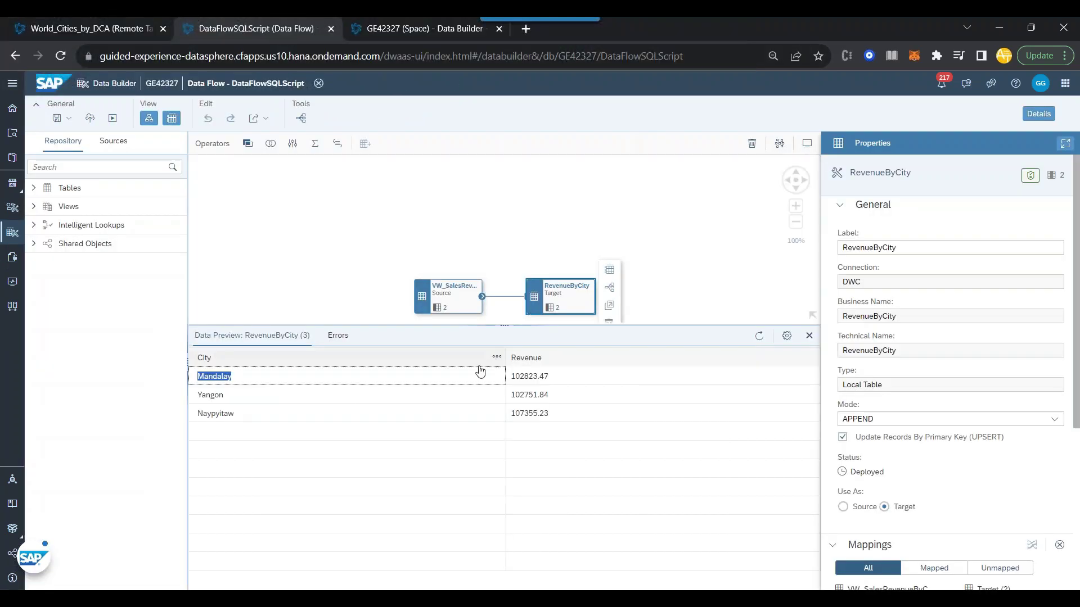
drag(199, 415, 215, 417)
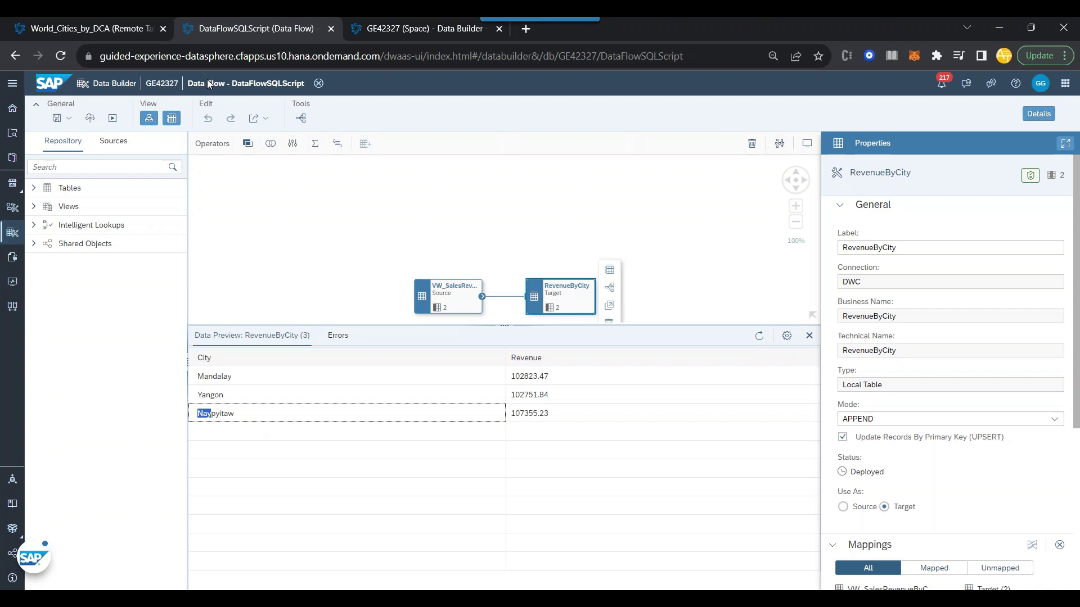
click(107, 28)
click(283, 319)
click(284, 374)
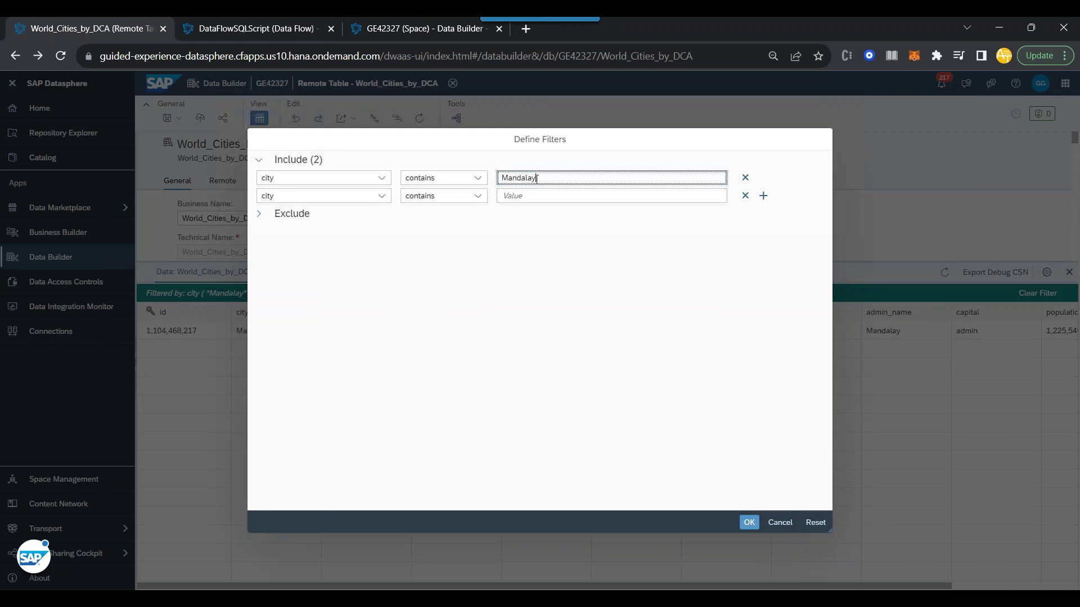
Apply a city filter containing 'Nay', revealing Nay Pyi Taw and Nakhon Nayok.
text(Nay)
click(749, 523)
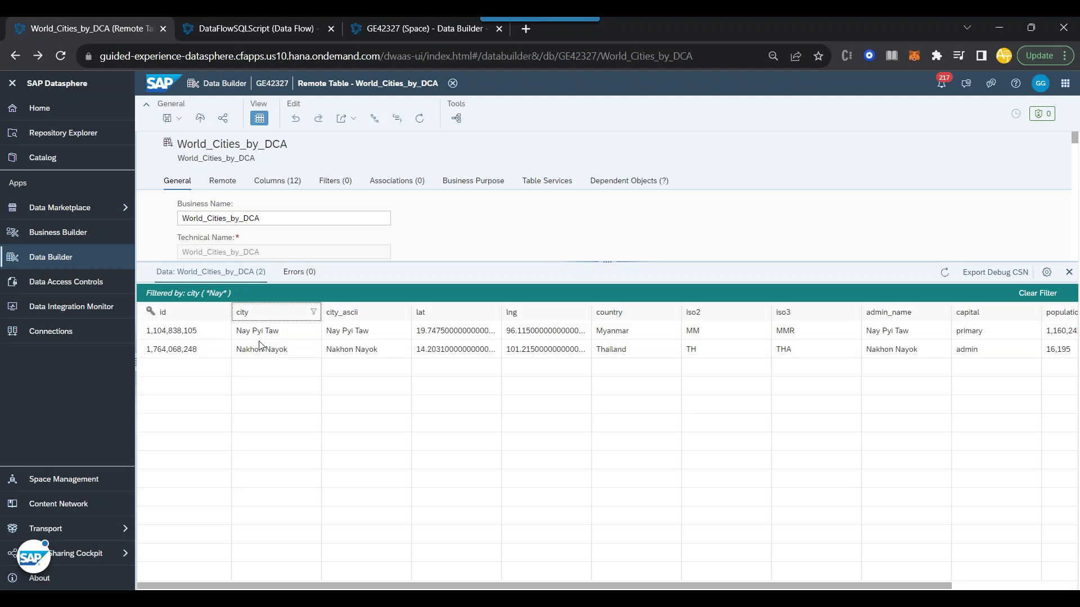
drag(239, 330, 283, 334)
click(273, 332)
Compare the target's Naypyitaw spelling with Nay Pyi Taw and expand the table's general details.
click(236, 29)
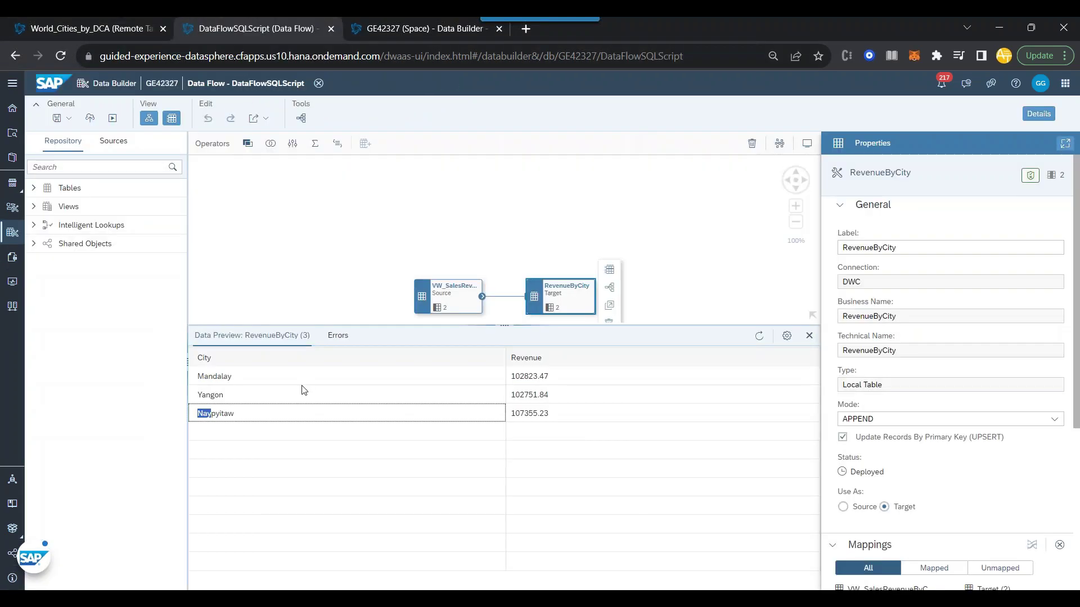
double_click(228, 413)
click(238, 415)
click(223, 415)
click(103, 31)
drag(266, 331, 270, 331)
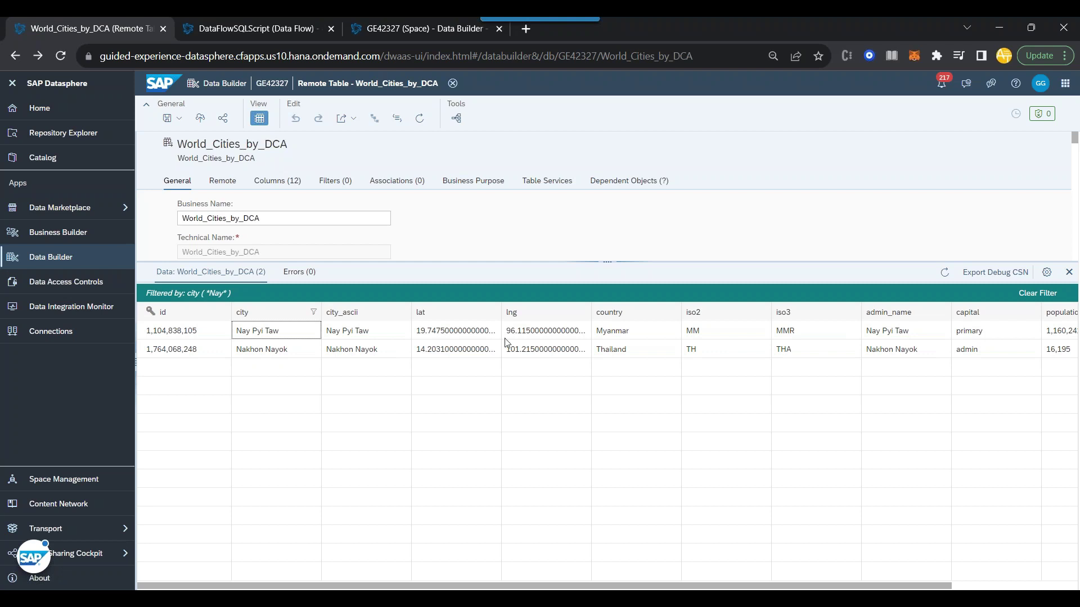
drag(540, 261, 540, 340)
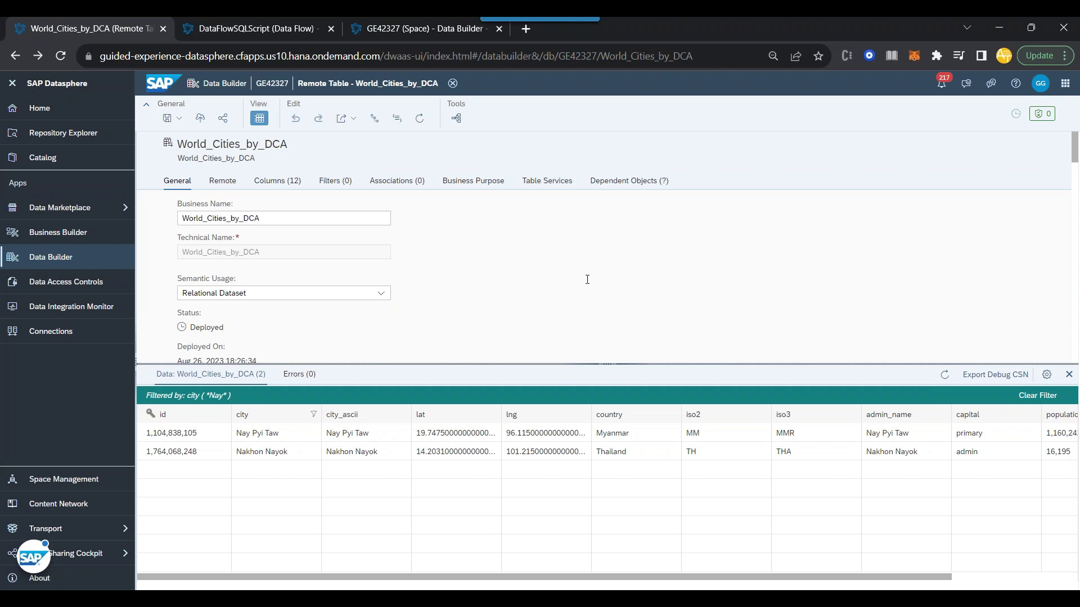
Create a new Intelligent Lookup in Data Builder and drop the RevenueByCity table onto its Input node.
click(383, 31)
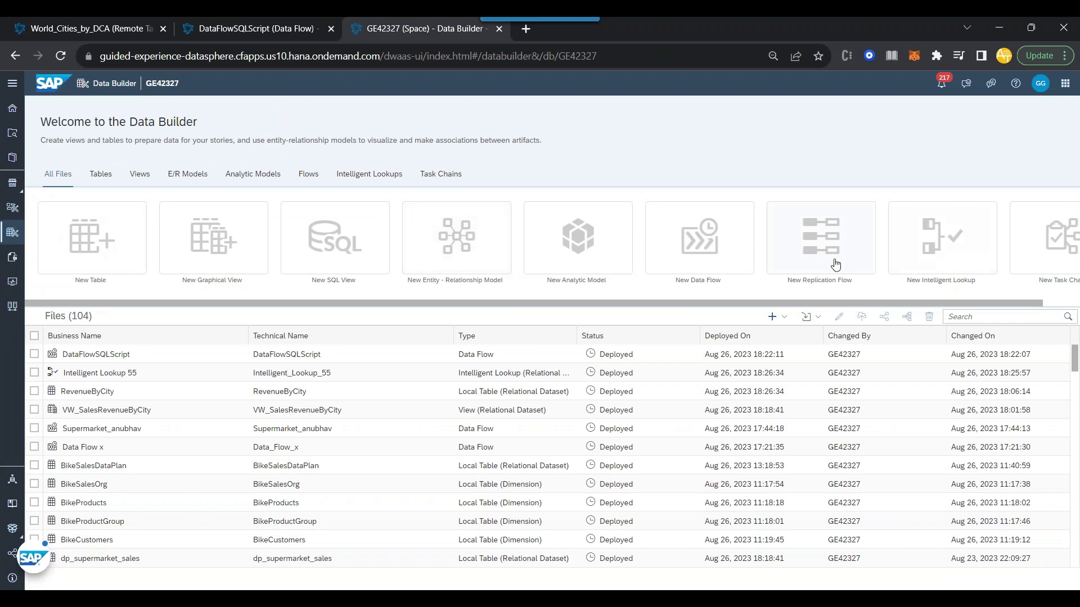
click(937, 258)
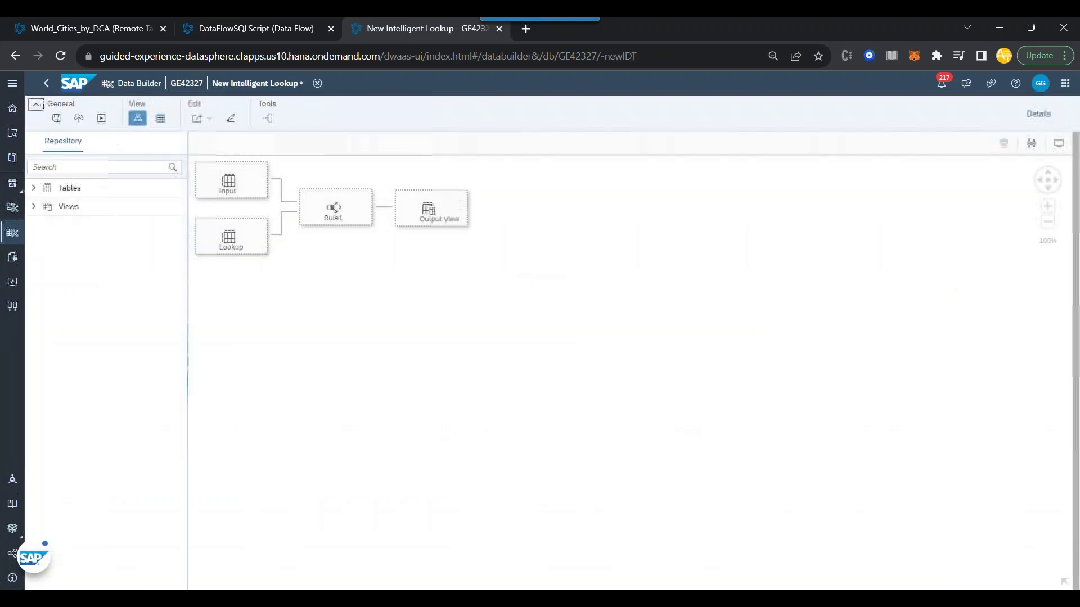
click(33, 188)
scroll(126, 424, down, 6)
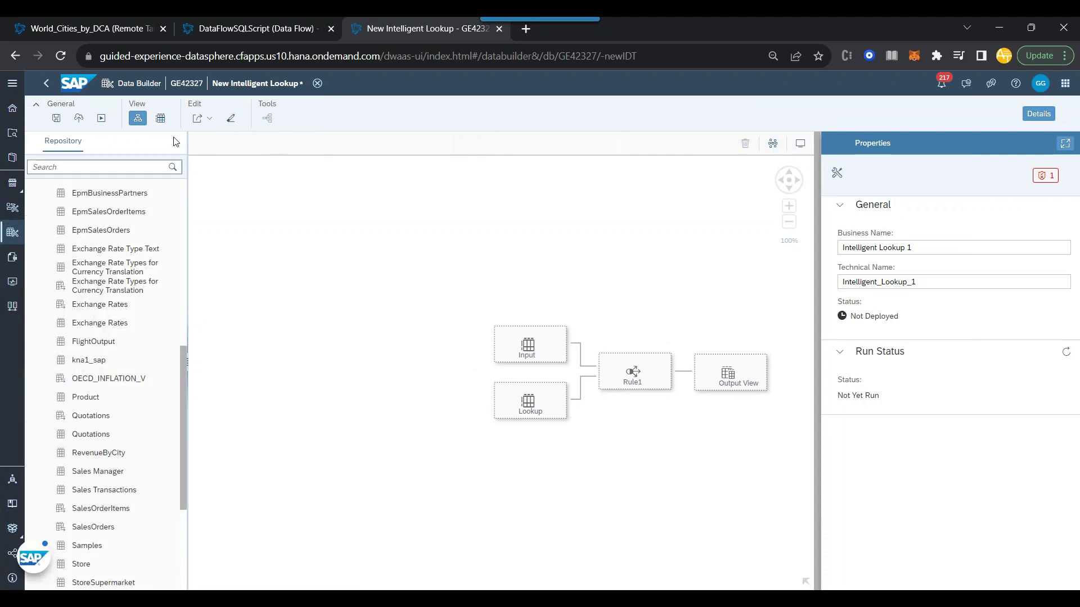
click(232, 31)
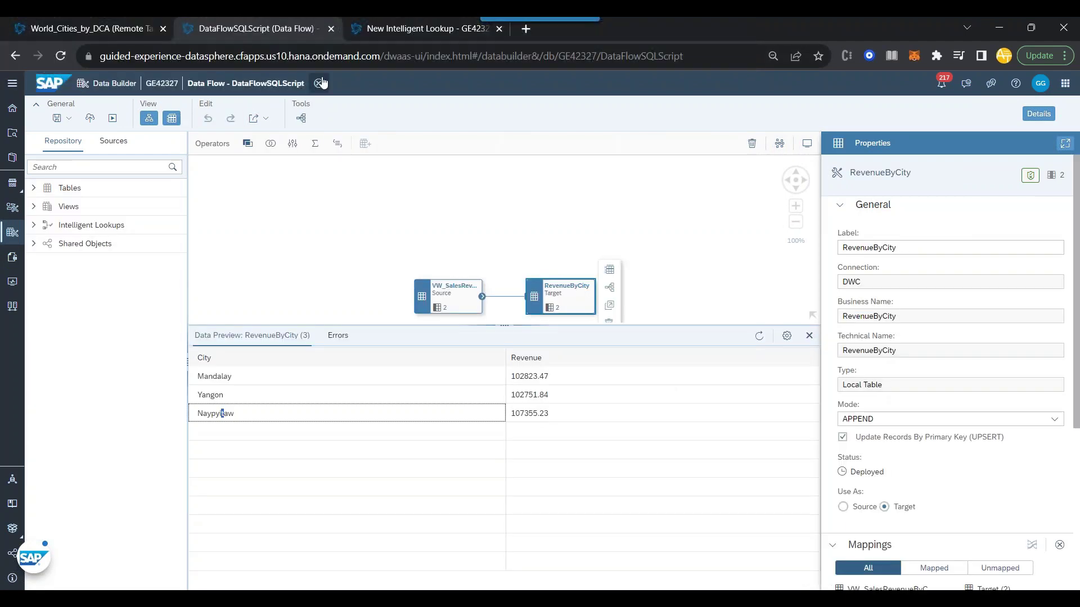
click(386, 39)
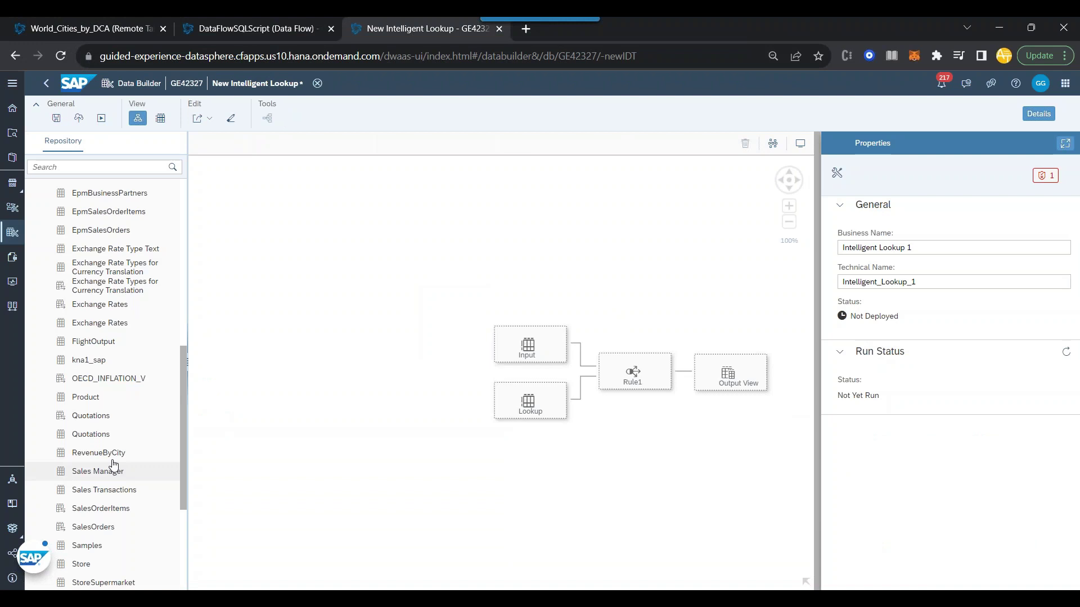
drag(102, 453, 557, 368)
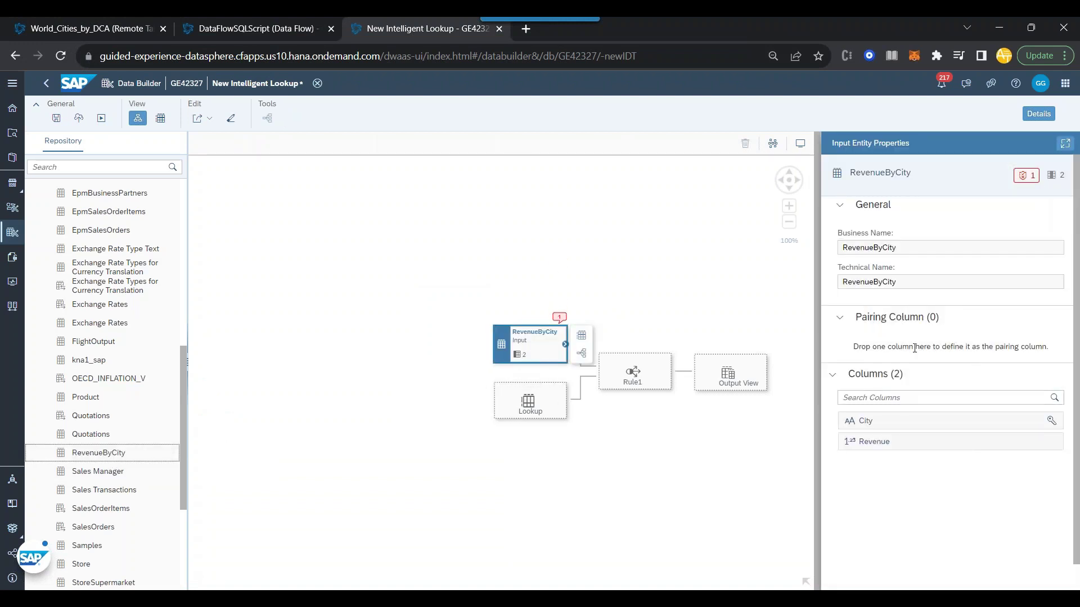
Set City as the pairing column and World_Cities_by_DCA as the lookup table.
drag(861, 318, 896, 318)
drag(875, 421, 899, 350)
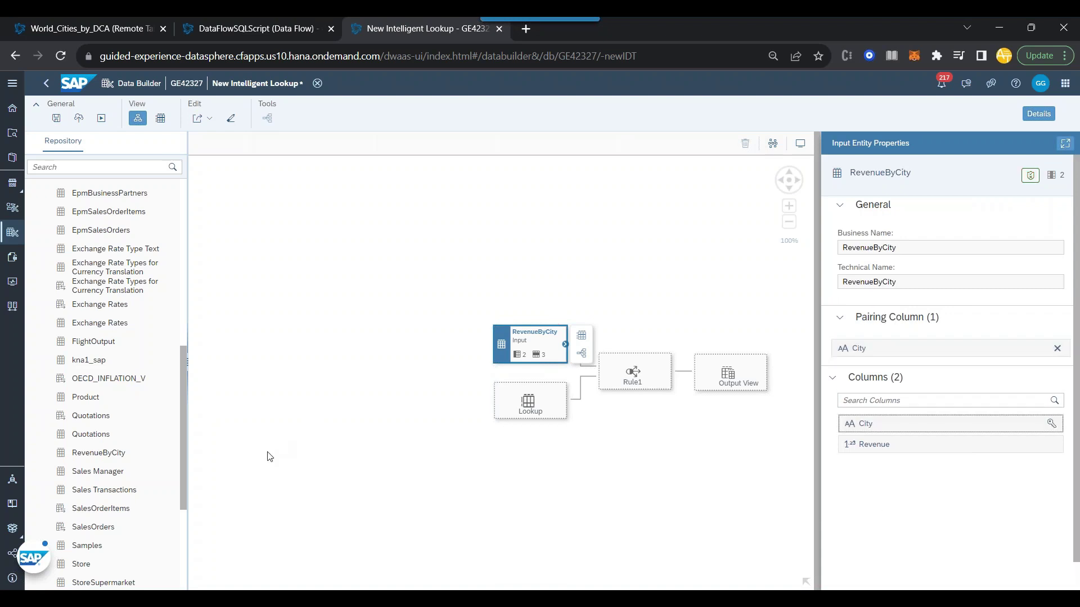
scroll(115, 495, down, 4)
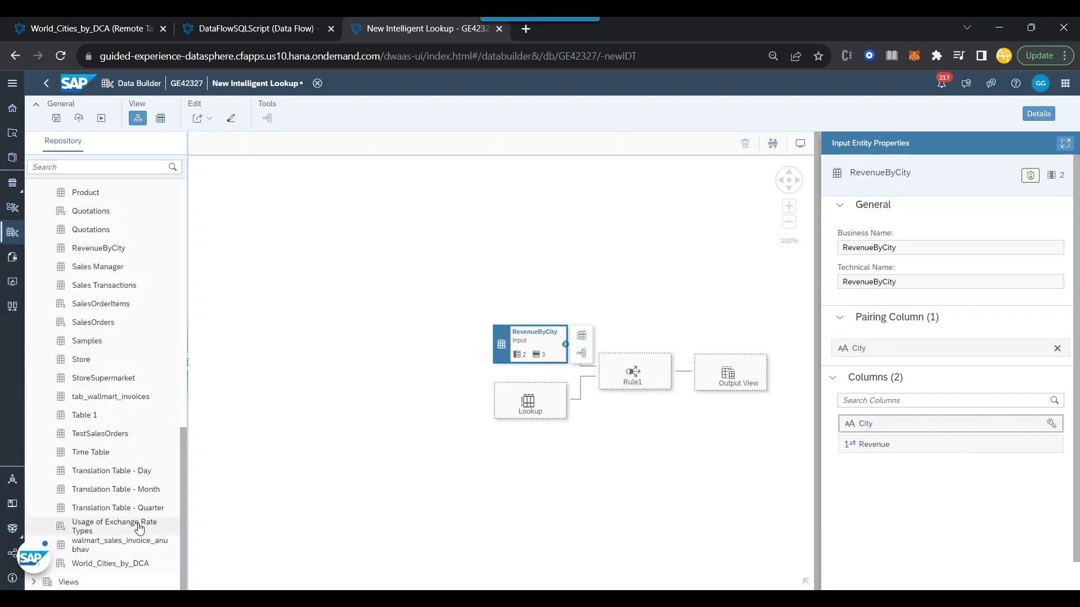
drag(121, 574, 544, 399)
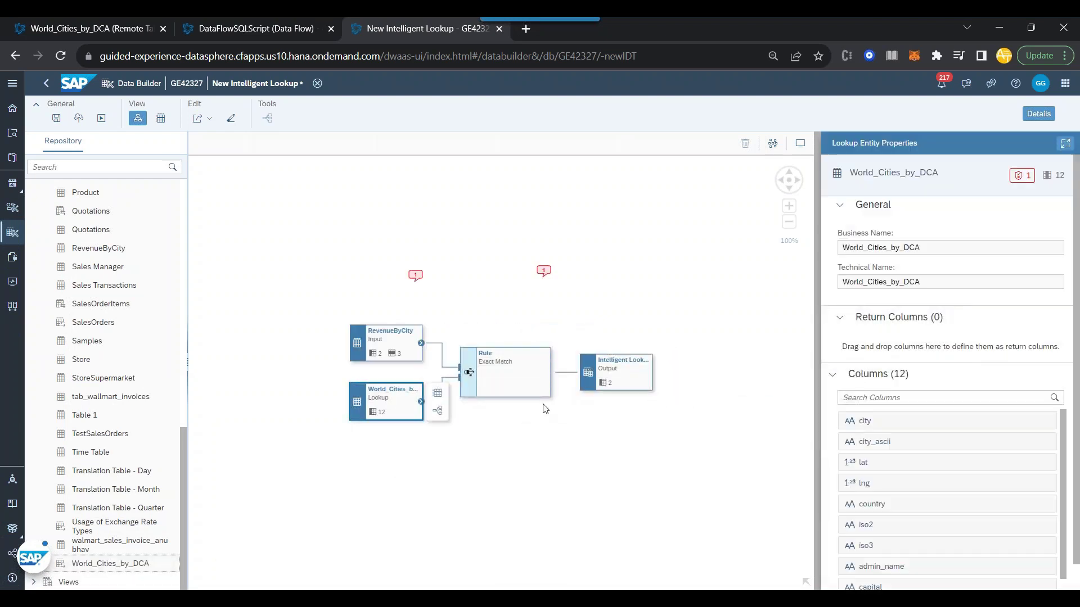
Add city, lat, lng, country and population as return columns.
drag(887, 421, 899, 348)
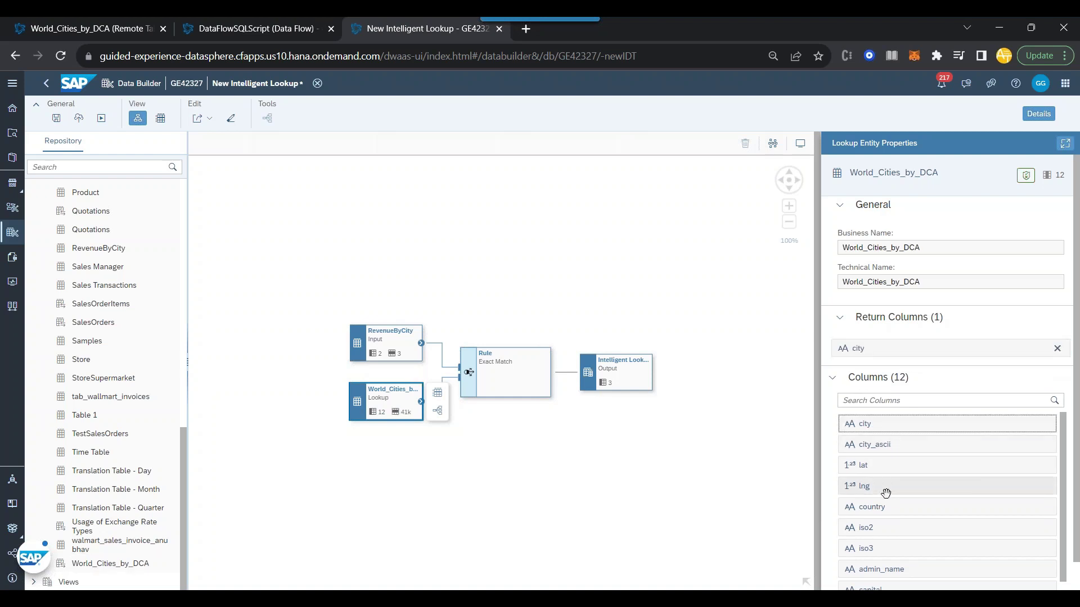
drag(857, 465, 860, 360)
drag(857, 507, 887, 393)
drag(871, 549, 905, 403)
scroll(863, 506, down, 5)
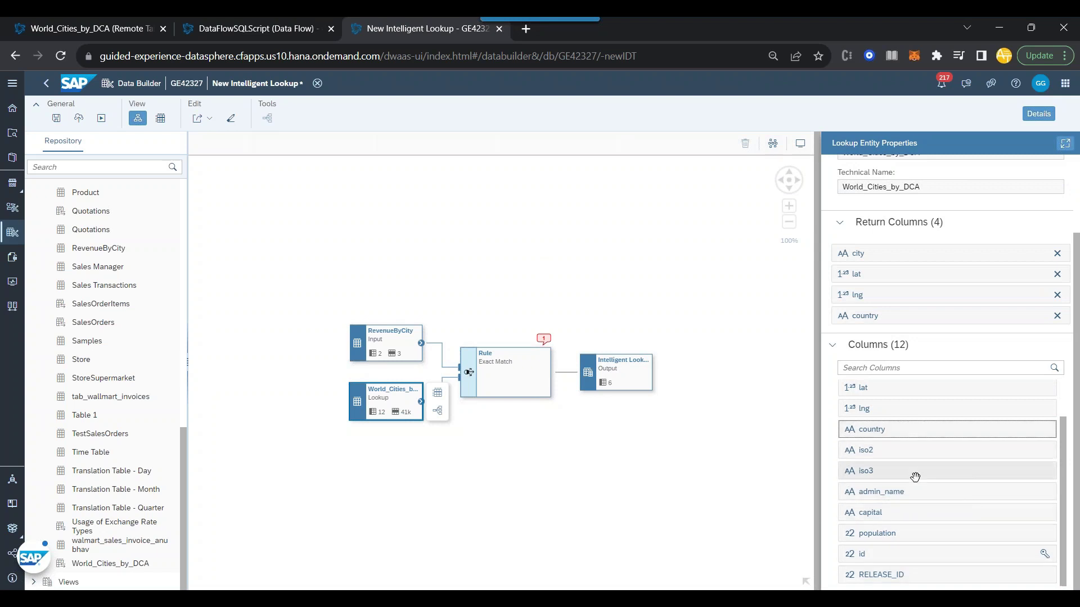
drag(914, 535, 919, 332)
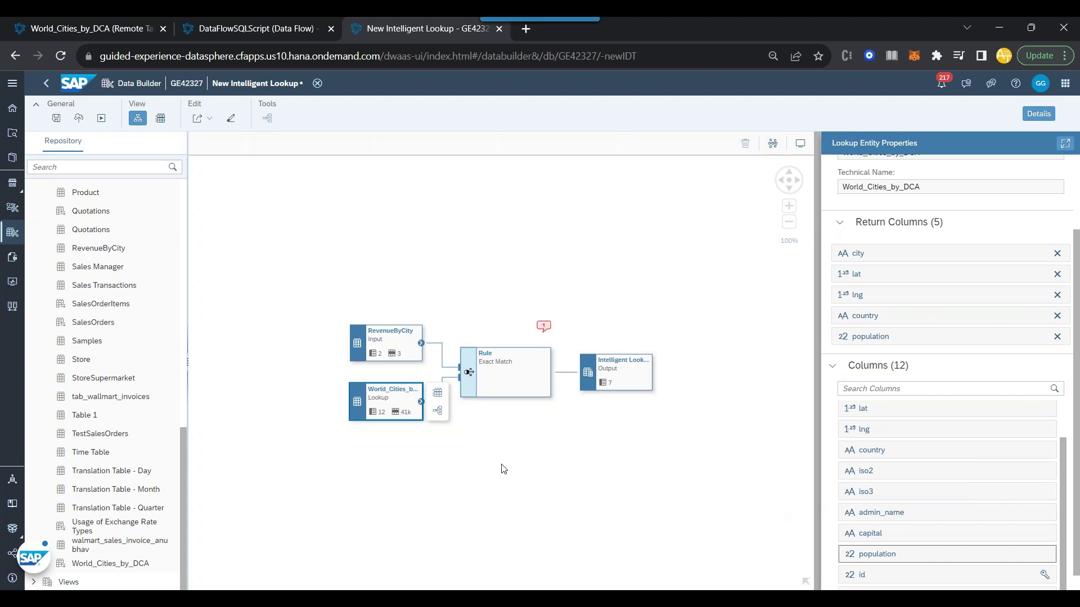
In the exact-match rule, match the input's City to the lookup's city column.
click(512, 384)
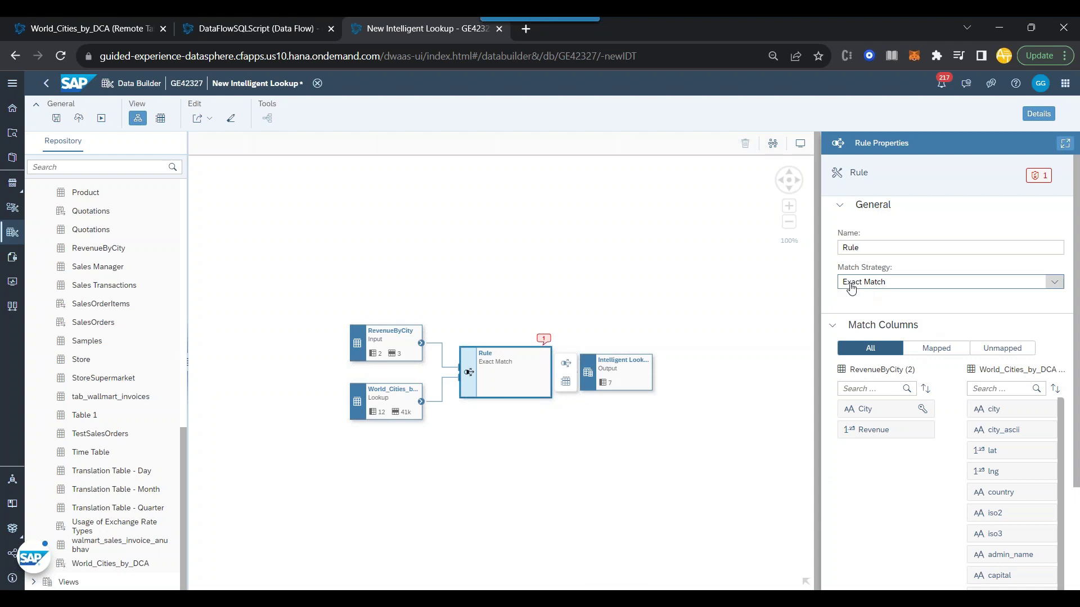
scroll(890, 428, down, 3)
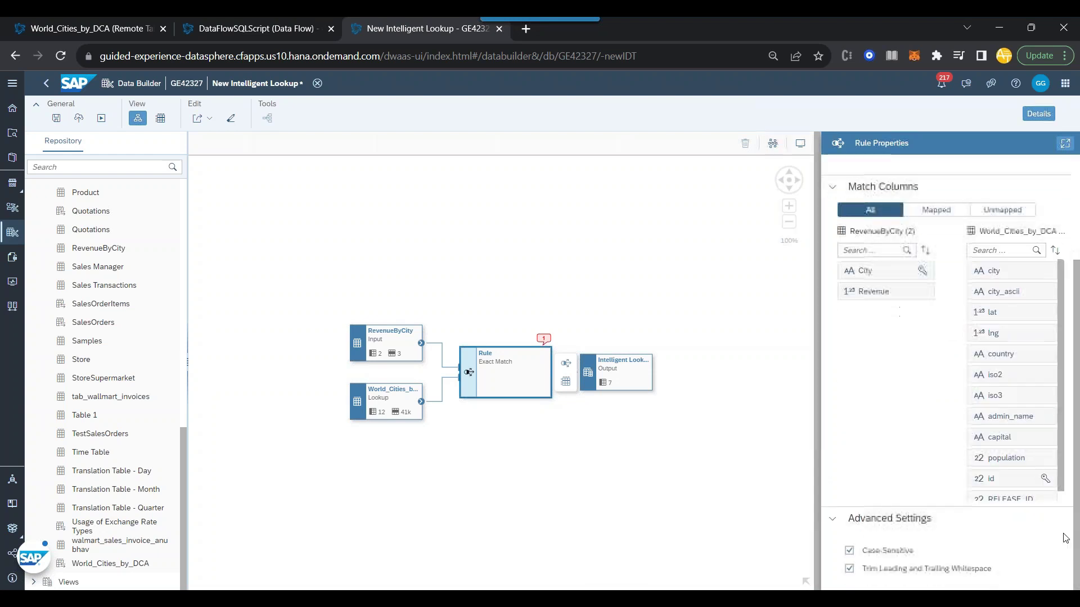
drag(905, 269, 1007, 271)
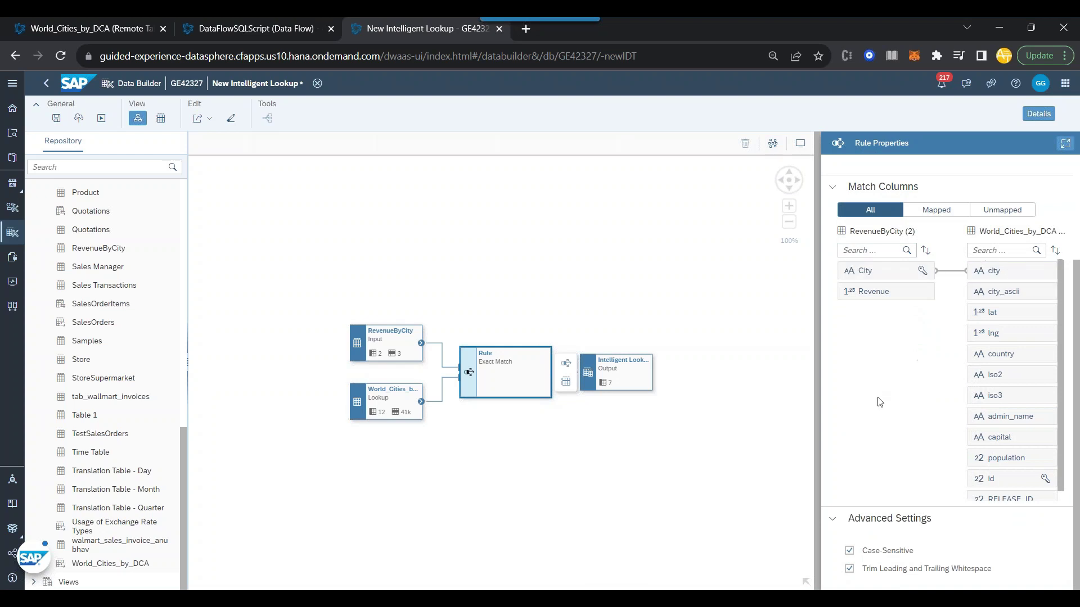
scroll(881, 401, up, 3)
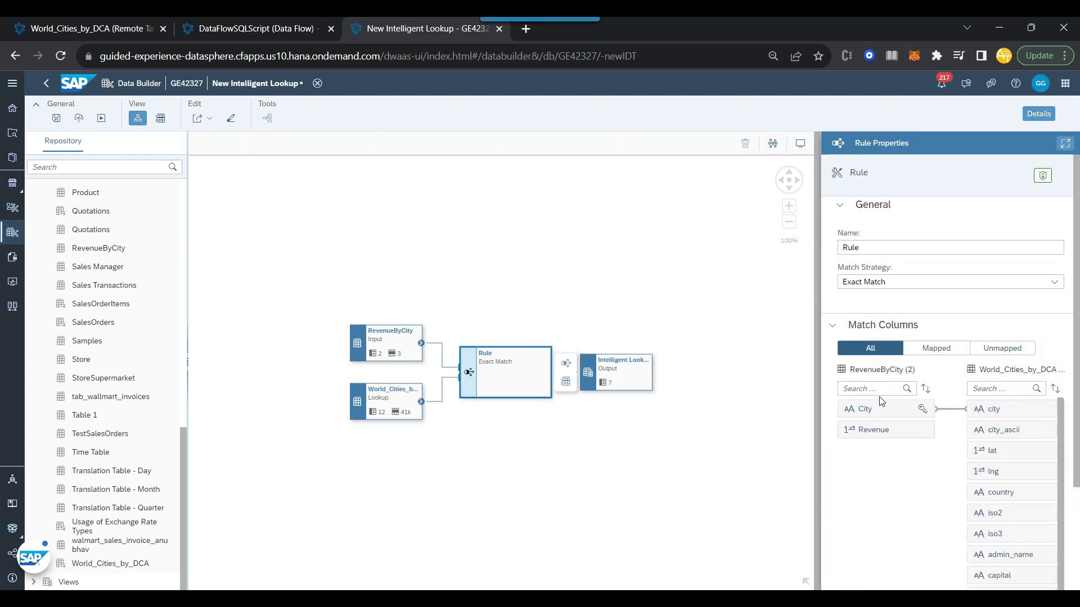
Rename the exact-match rule to SimpleJoin.
click(950, 247)
key(ctrl+a)
text(S)
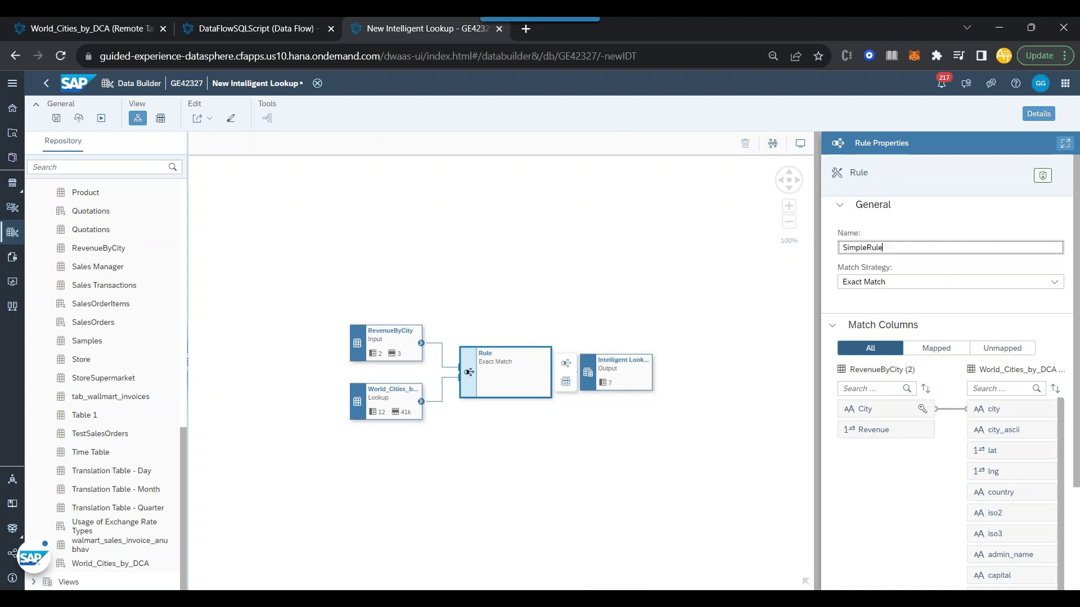
key(ctrl+a)
text(Simp[le)
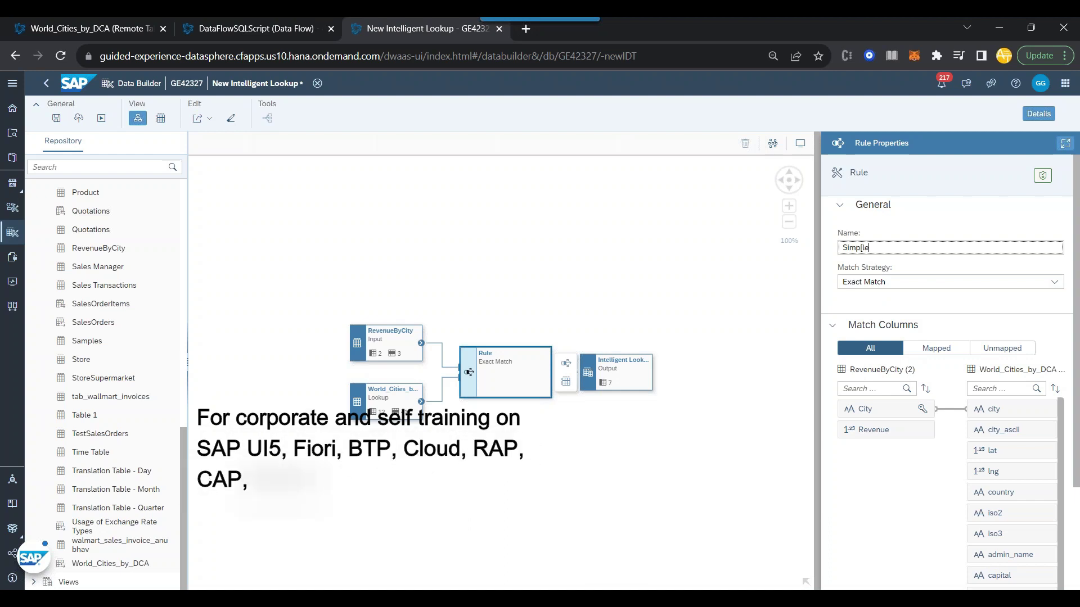
key(BackSpace)
key(BackSpace)
key(BackSpace)
text(leJoin)
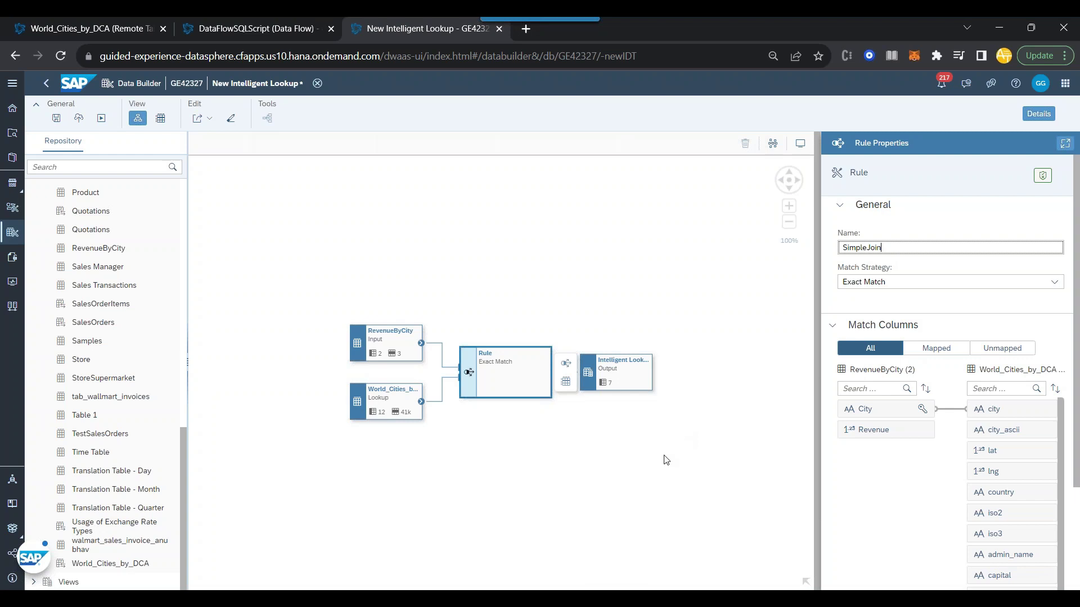
click(79, 117)
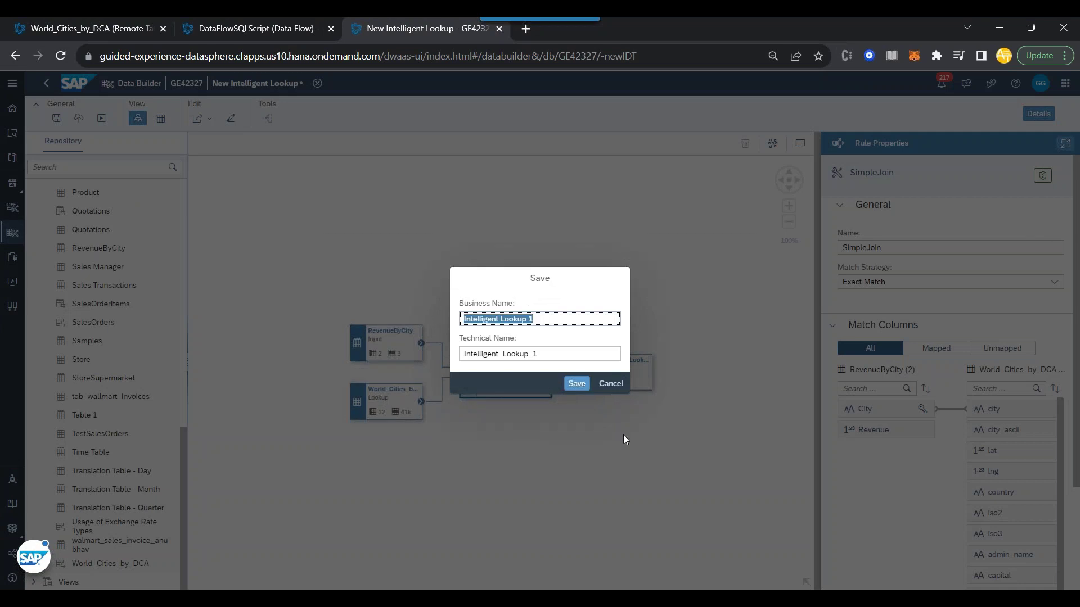
Save the lookup as IL_RevenueByCity, deploy it, and dismiss the wait-for-deployment error.
text(IL_)
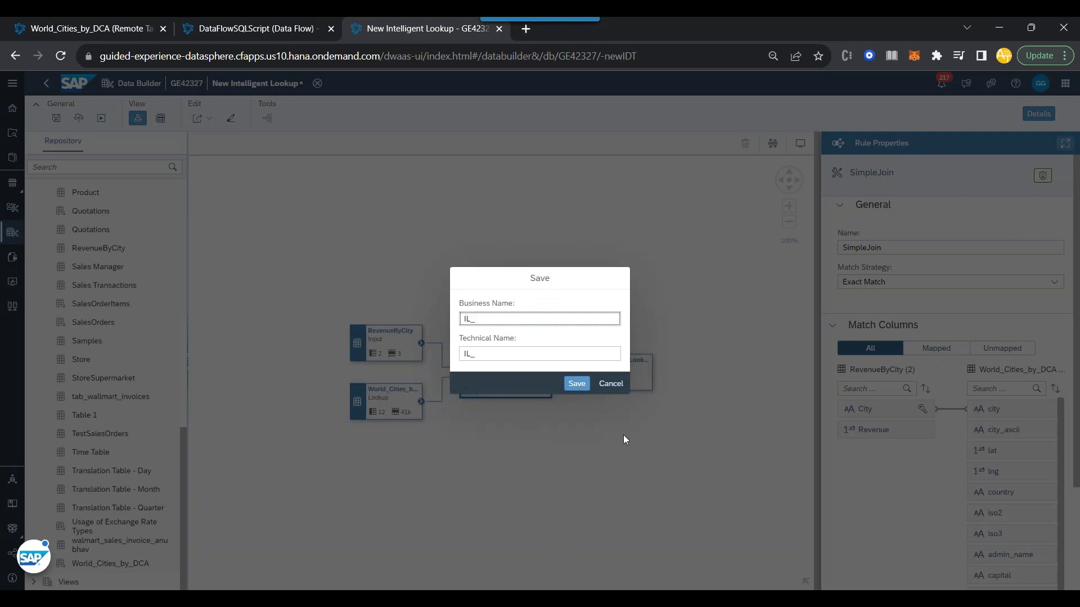
text(RevenueByCity)
click(570, 387)
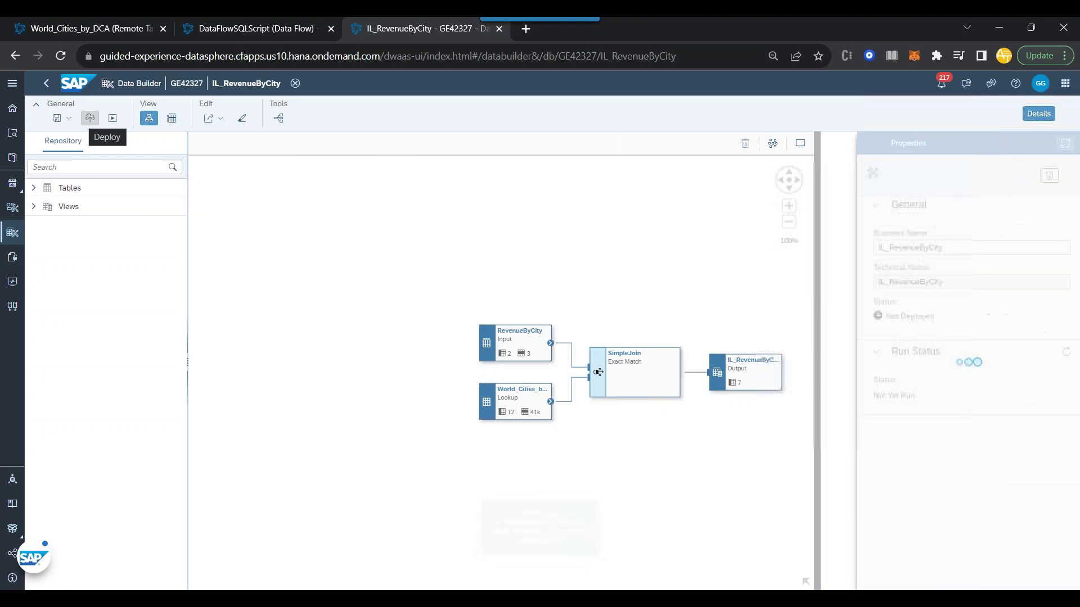
click(89, 118)
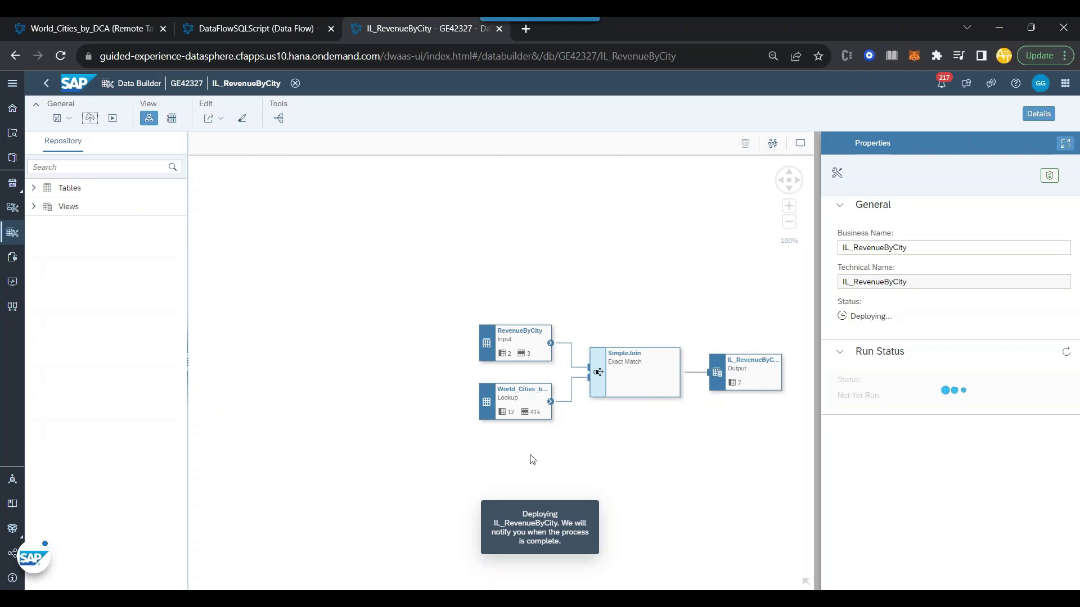
drag(531, 458, 399, 421)
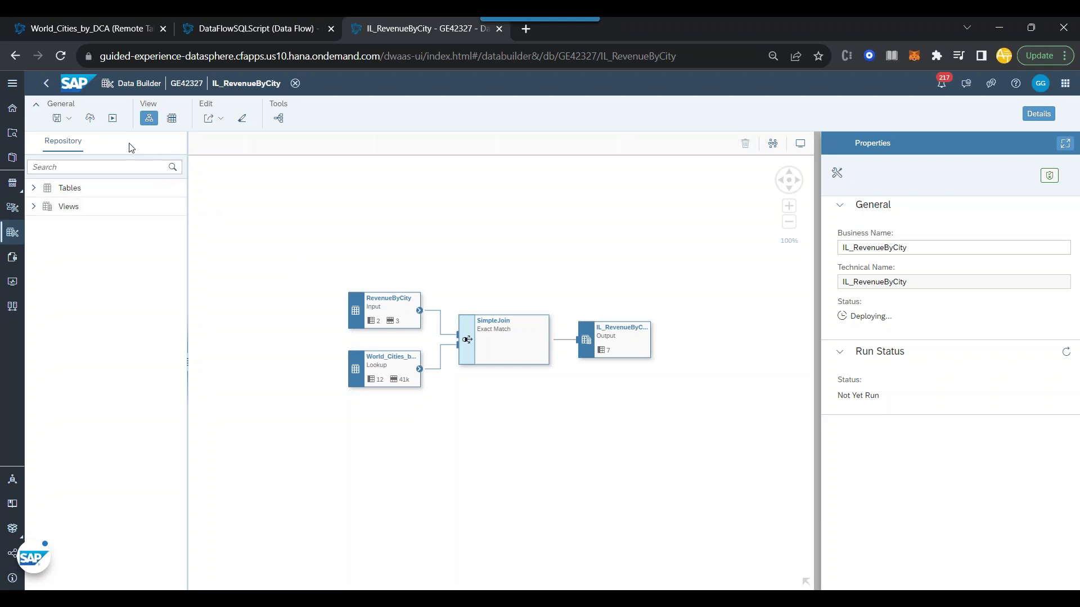
click(113, 119)
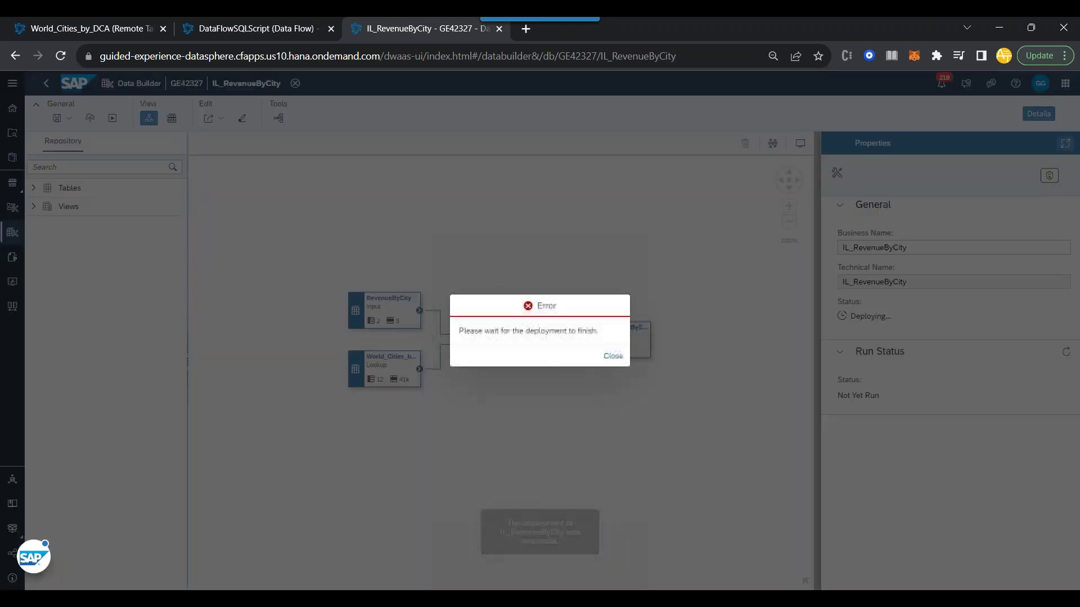
click(624, 359)
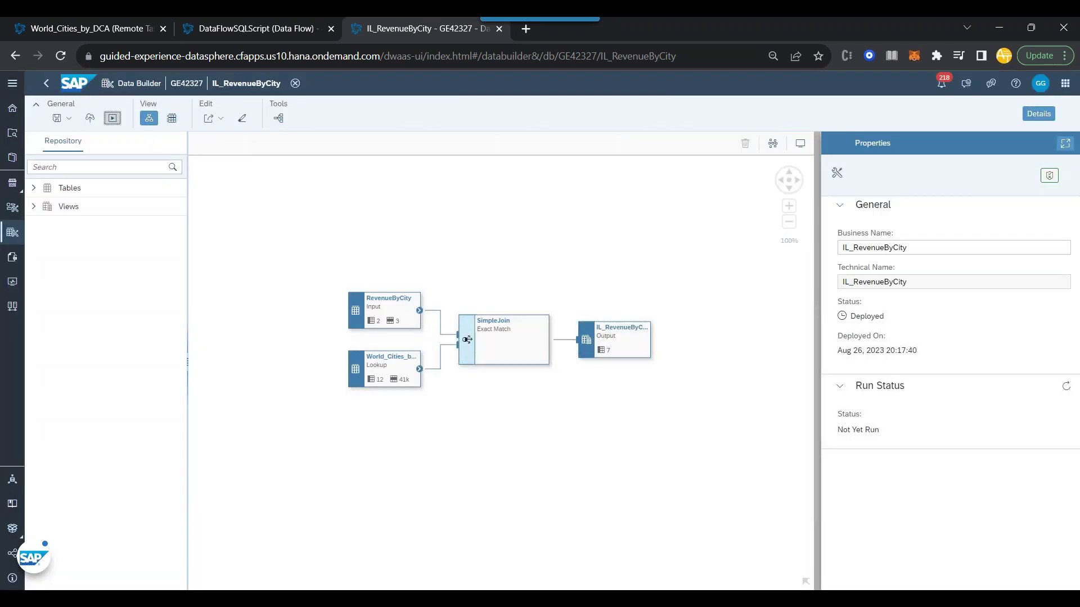
Run IL_RevenueByCity and preview SimpleJoin's 1 matched record and unmatched Naypyitaw and Yangon.
click(113, 119)
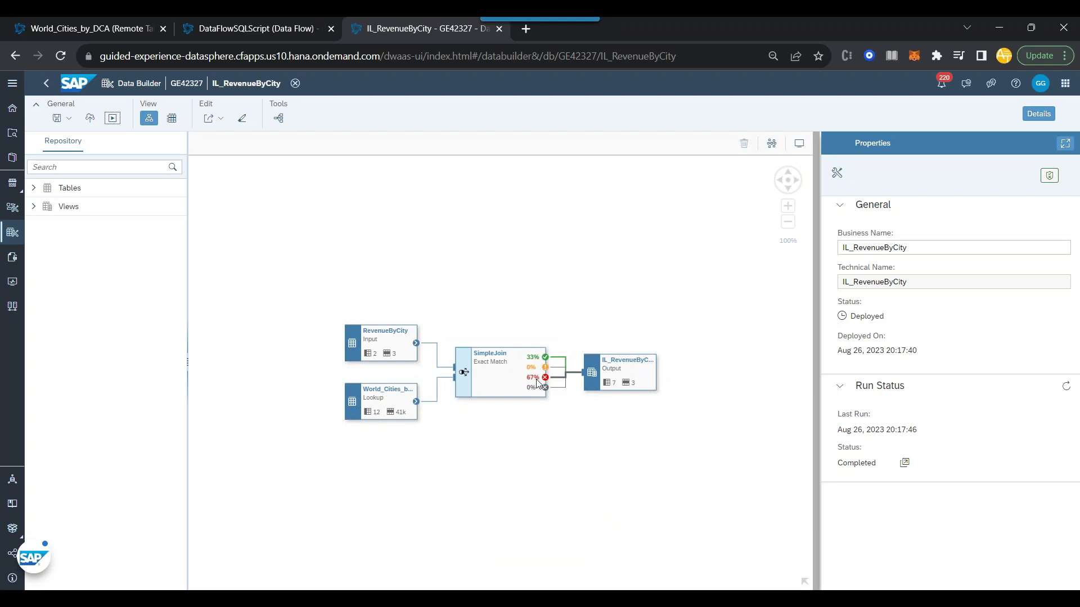
click(502, 385)
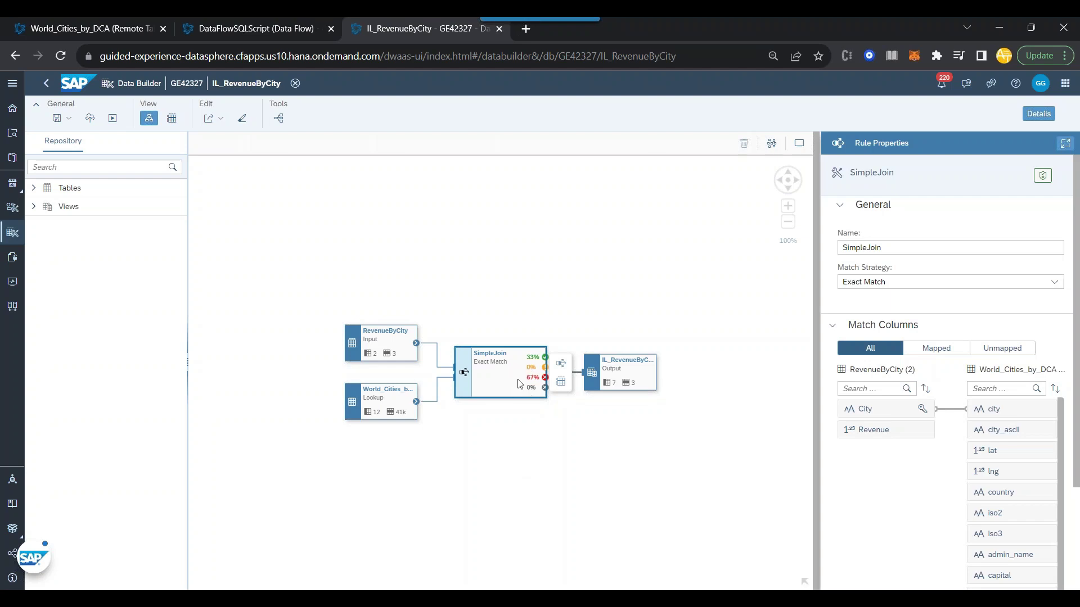
click(561, 383)
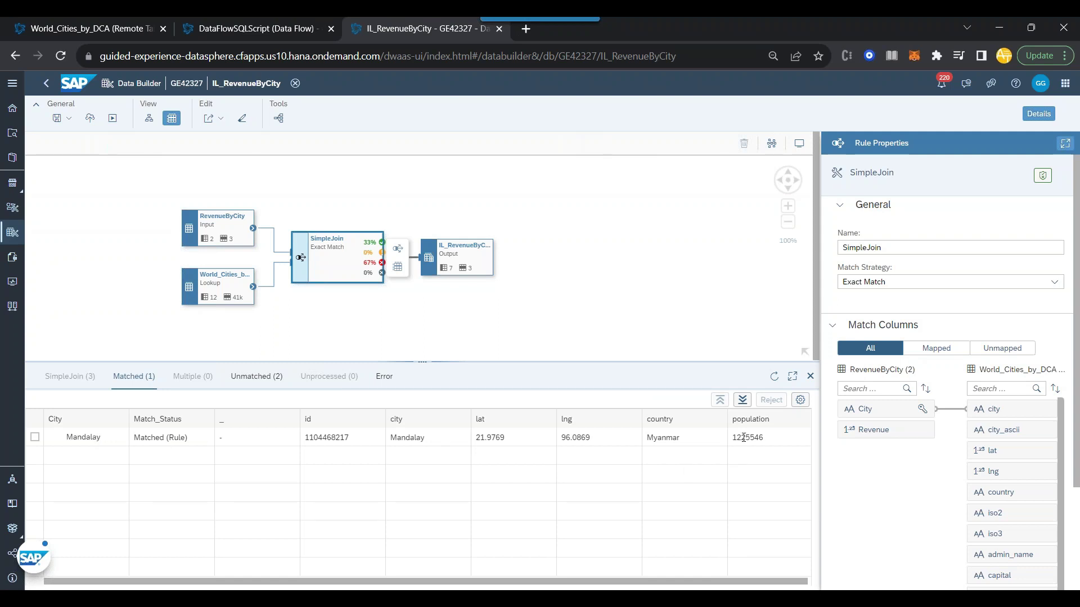
click(256, 376)
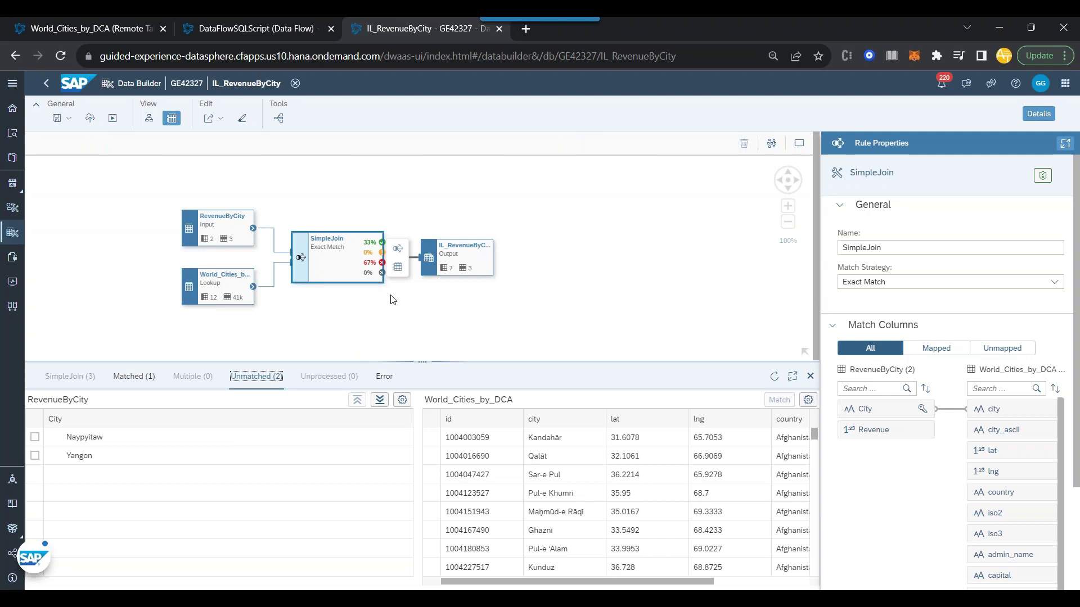
click(399, 250)
Add a Fuzzy Match rule for SimpleJoin's unmatched records.
click(810, 376)
click(479, 363)
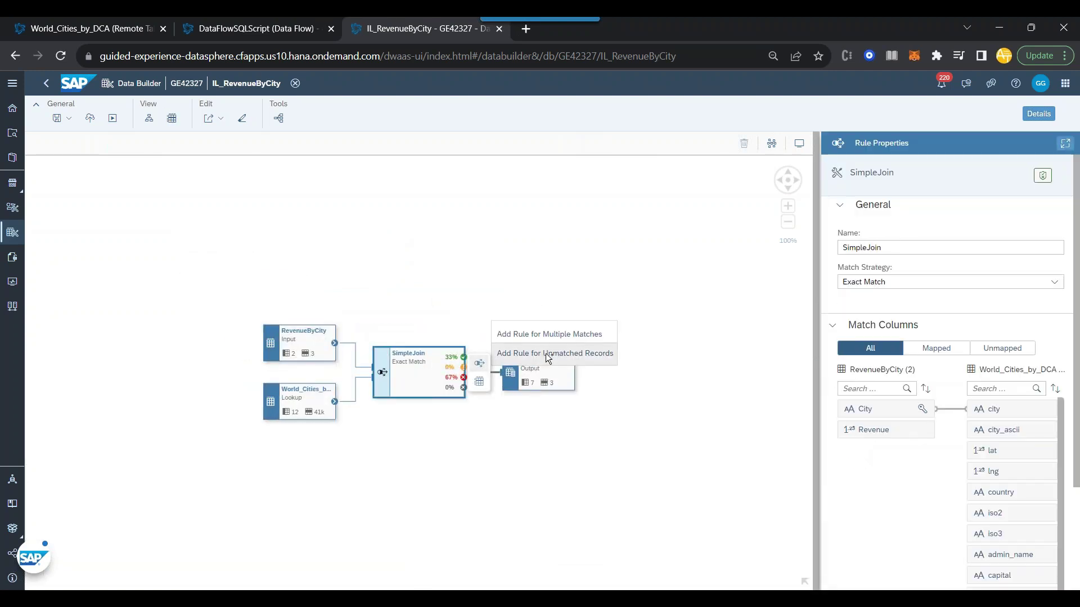
click(545, 353)
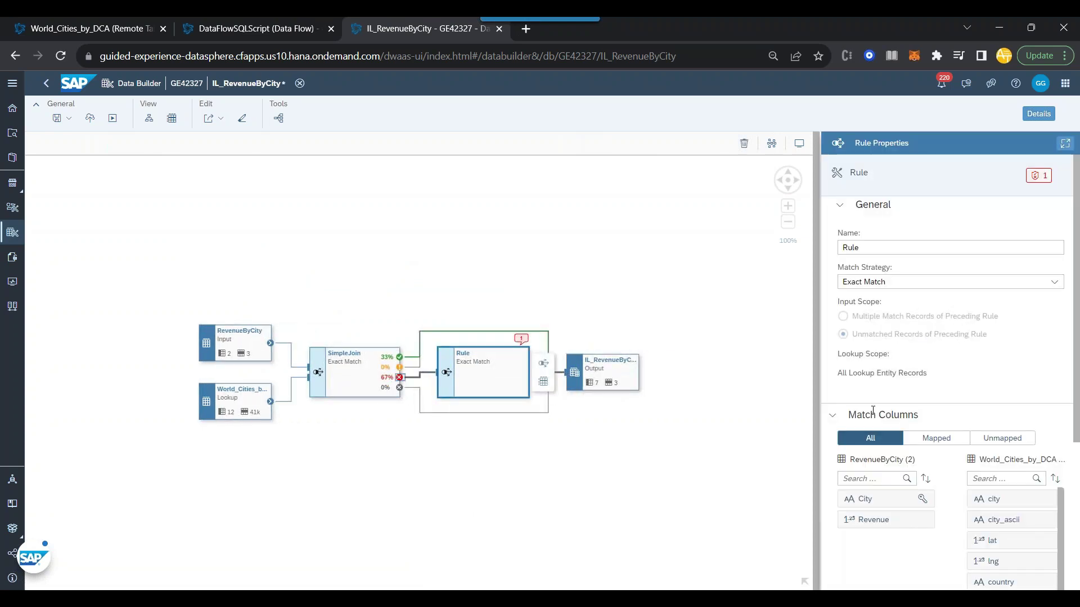
click(966, 283)
click(954, 312)
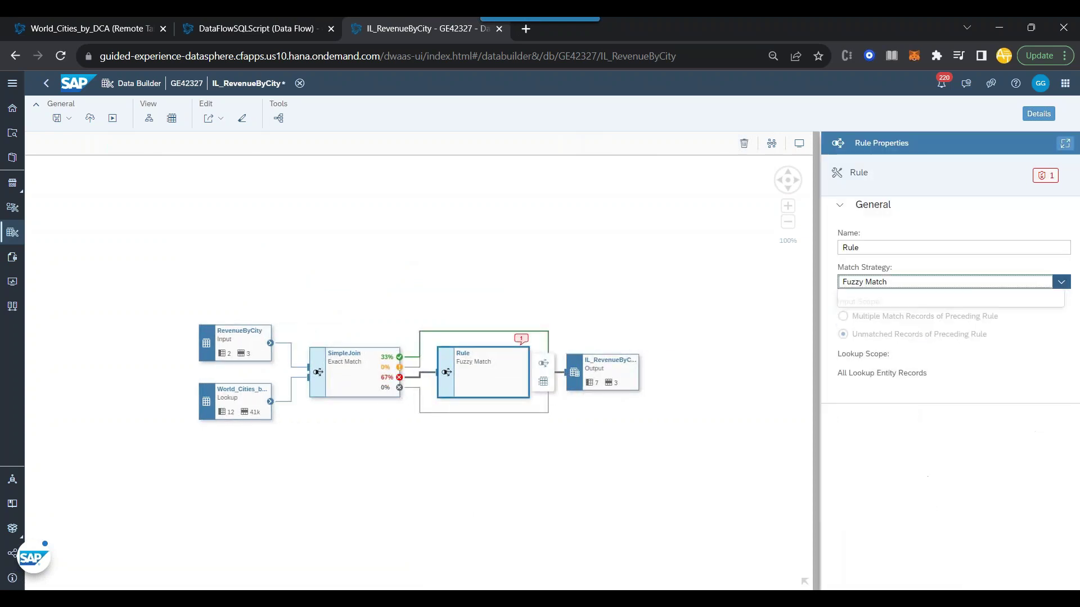
Set the fuzzy rule's review score threshold to 30% and matched score threshold to 50%.
double_click(1015, 456)
text(30)
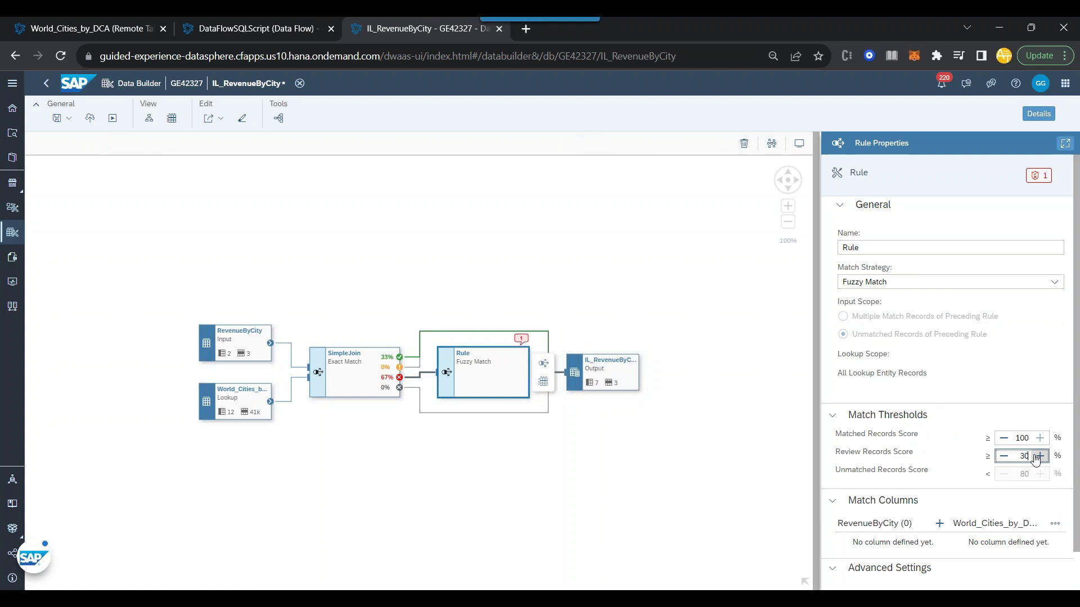
double_click(1022, 438)
text(50)
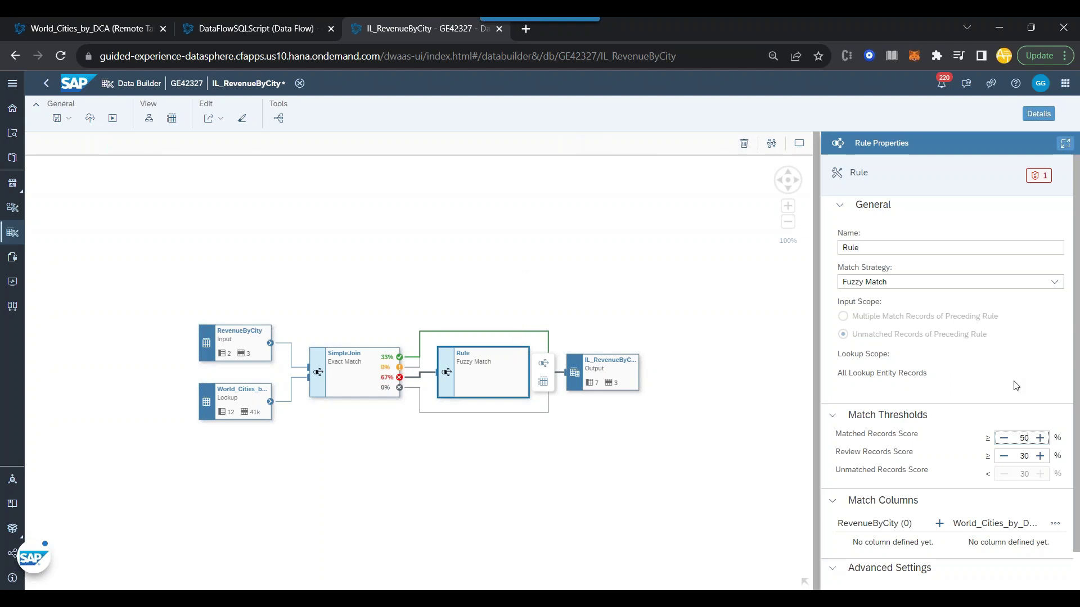
scroll(1012, 369, down, 1)
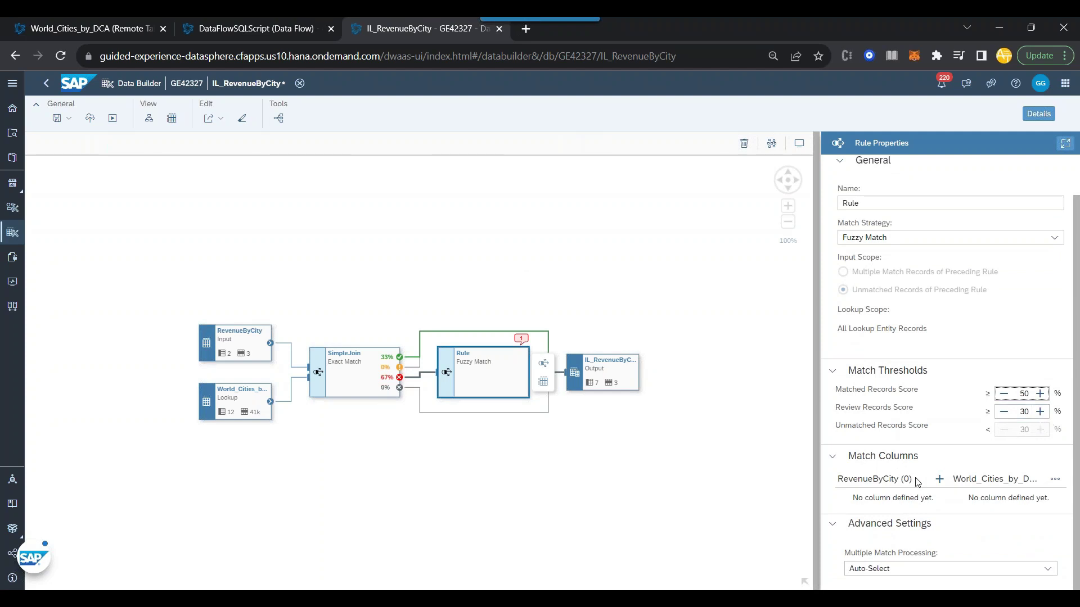
Set the fuzzy rule's match columns to the input's City and the lookup's city.
click(938, 480)
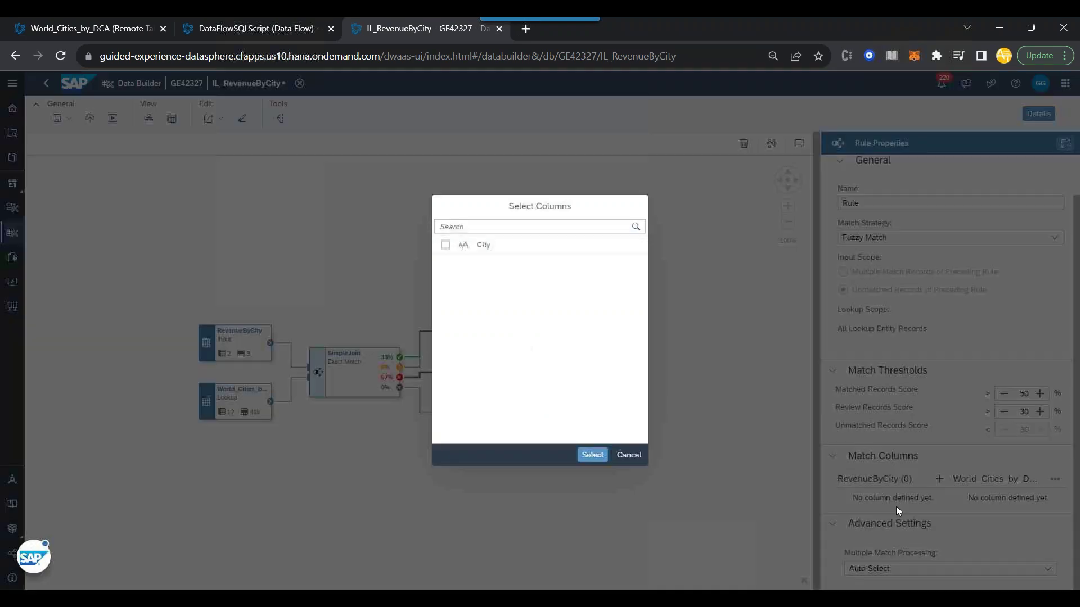
click(445, 245)
click(593, 454)
click(1029, 461)
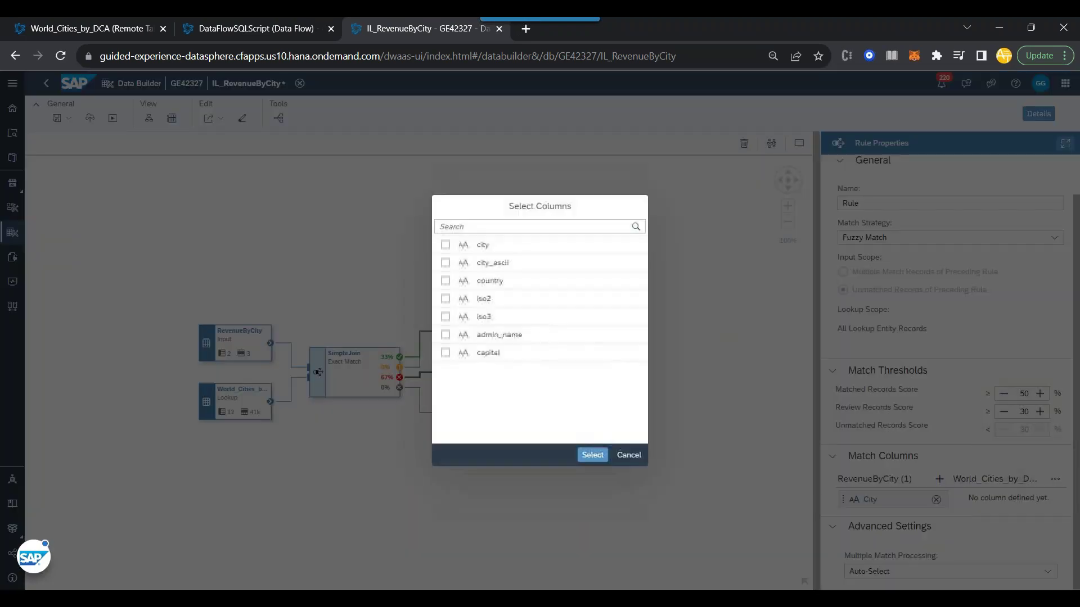
click(445, 244)
click(579, 457)
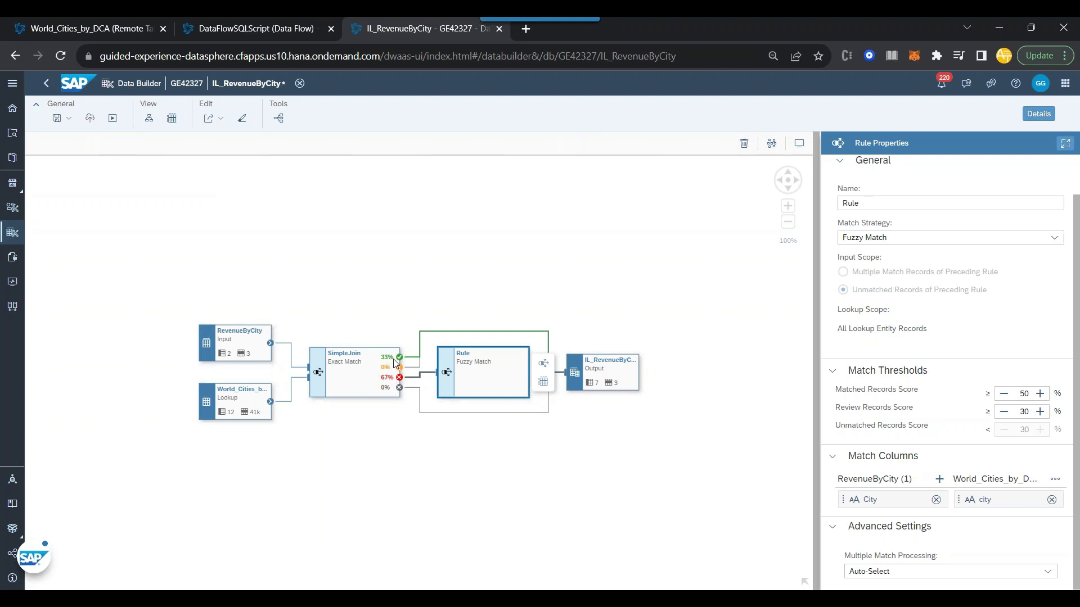
Deploy and run IL_RevenueByCity, then inspect the Fuzzy Match rule's results showing 67% multiple.
click(89, 119)
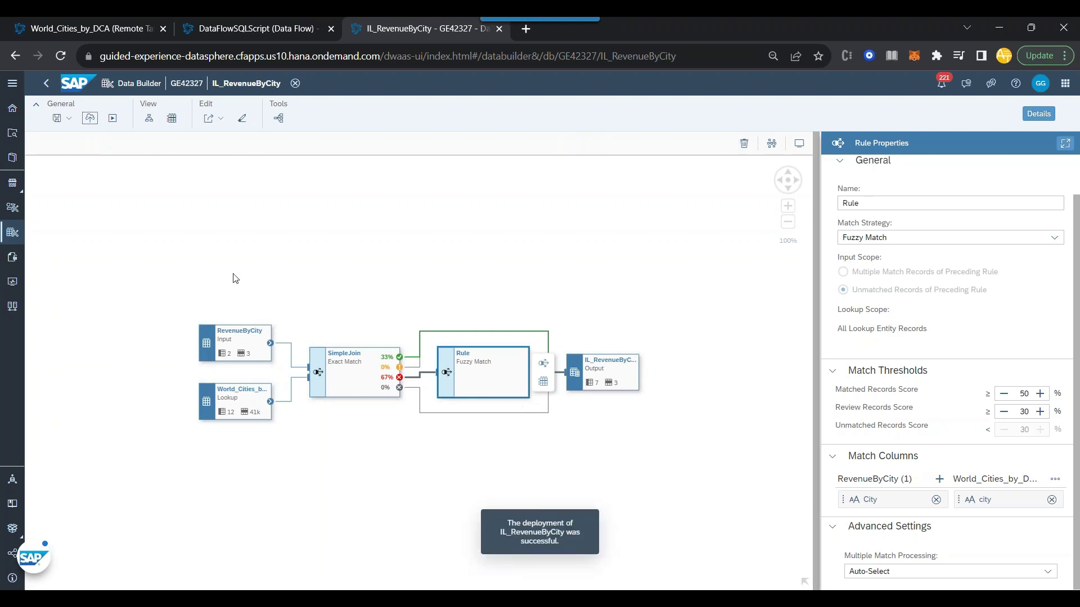
click(113, 118)
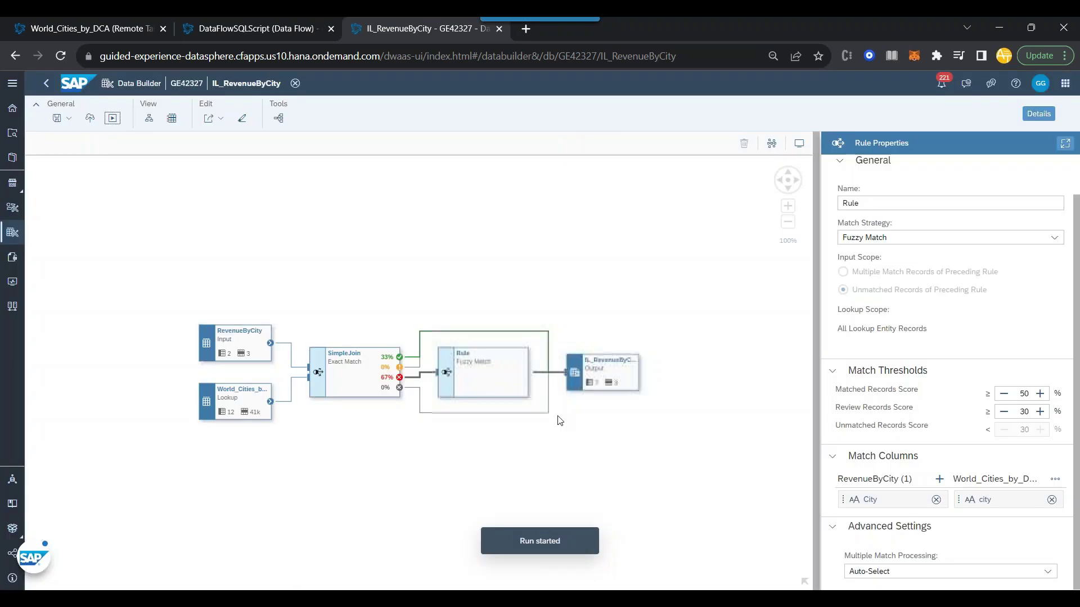
click(559, 421)
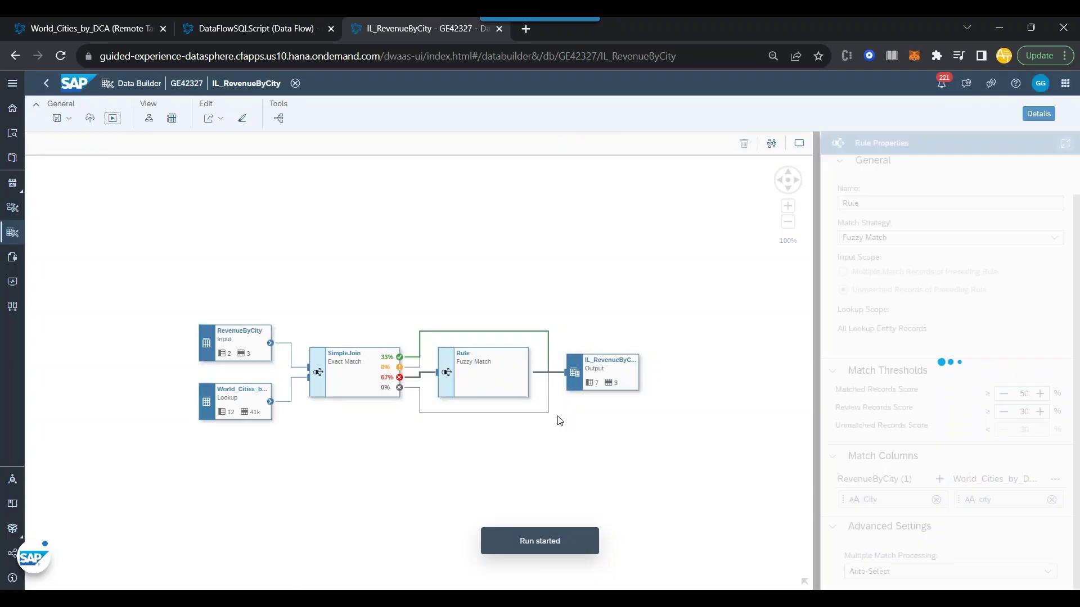
click(388, 381)
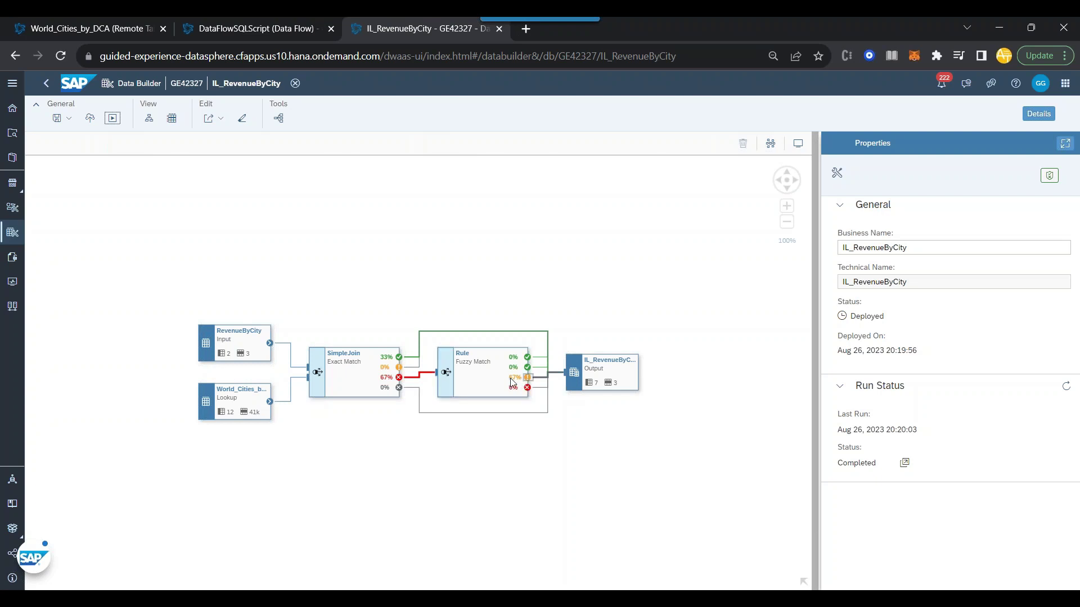
click(498, 383)
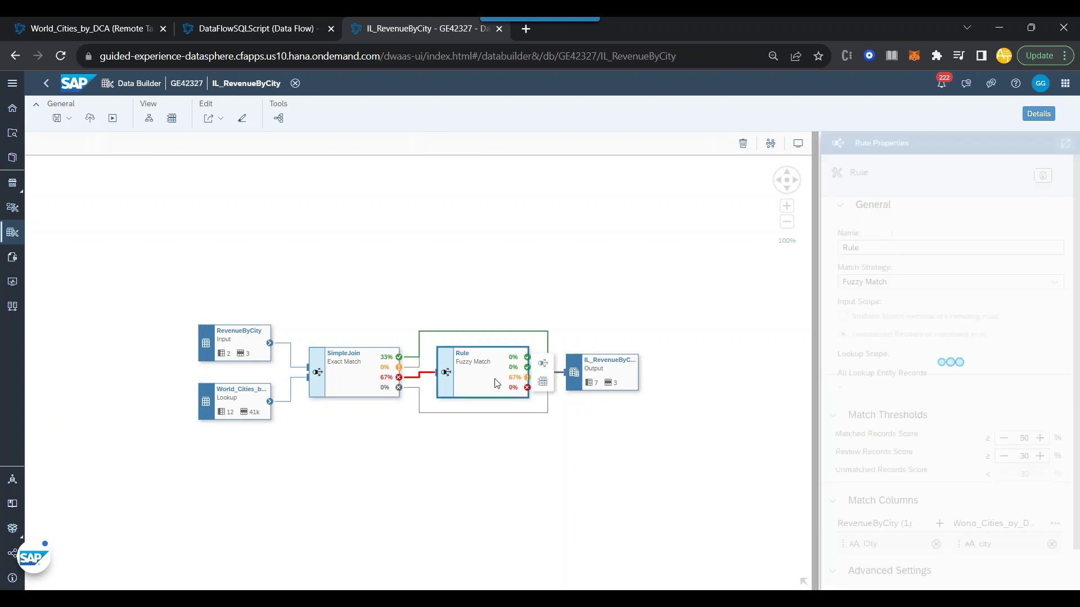
In the fuzzy rule's Multiple records, select the 82% Nay Pyi Taw candidate for Naypyitaw.
click(542, 382)
click(224, 377)
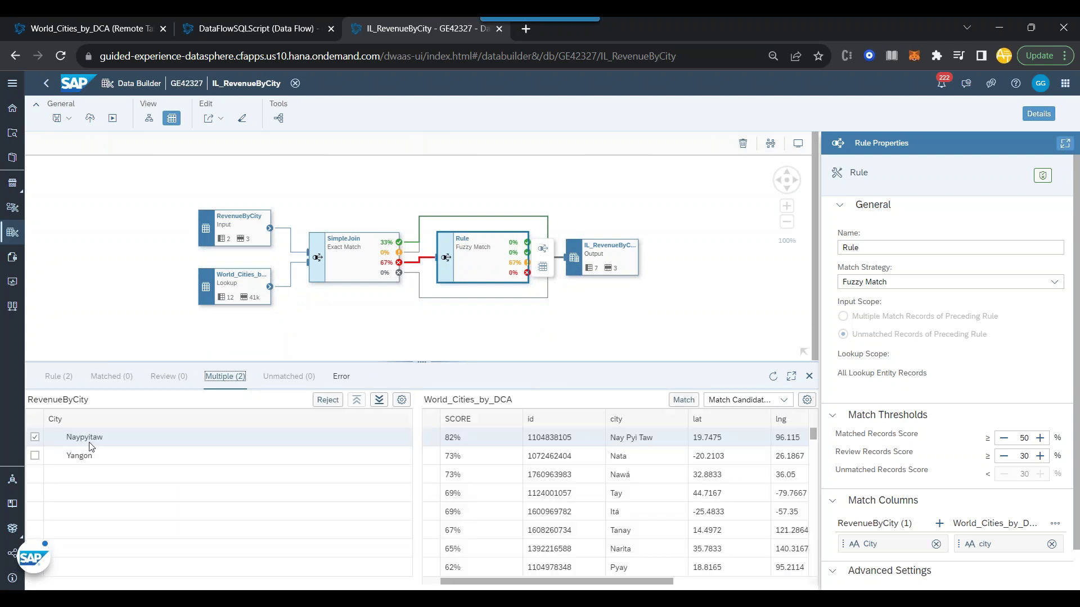
click(627, 440)
Match Naypyitaw to Nay Pyi Taw and Yangon to the Yong'an candidate.
click(683, 400)
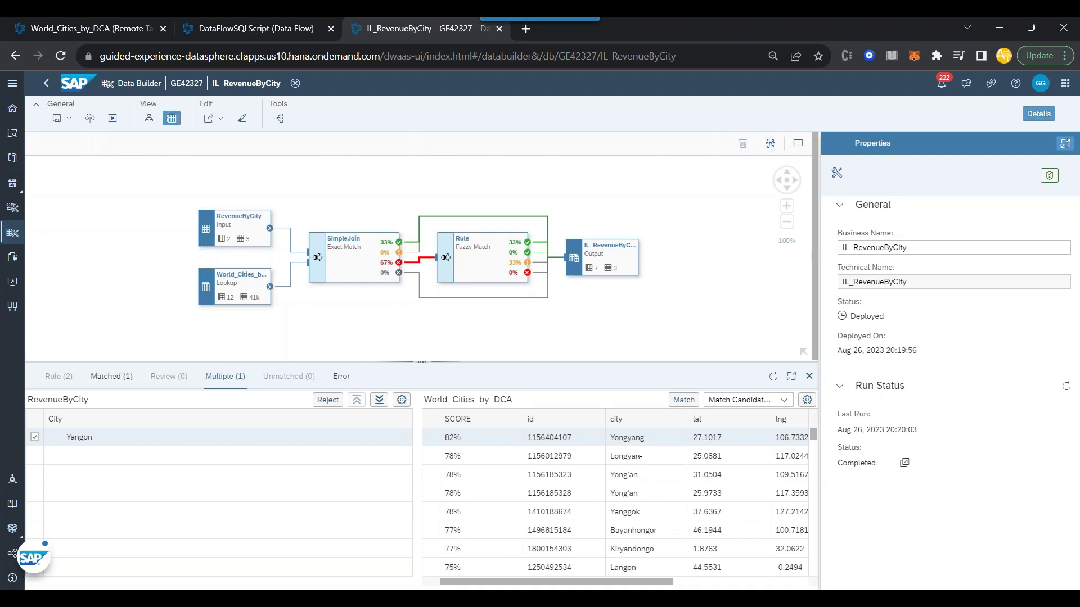
click(432, 460)
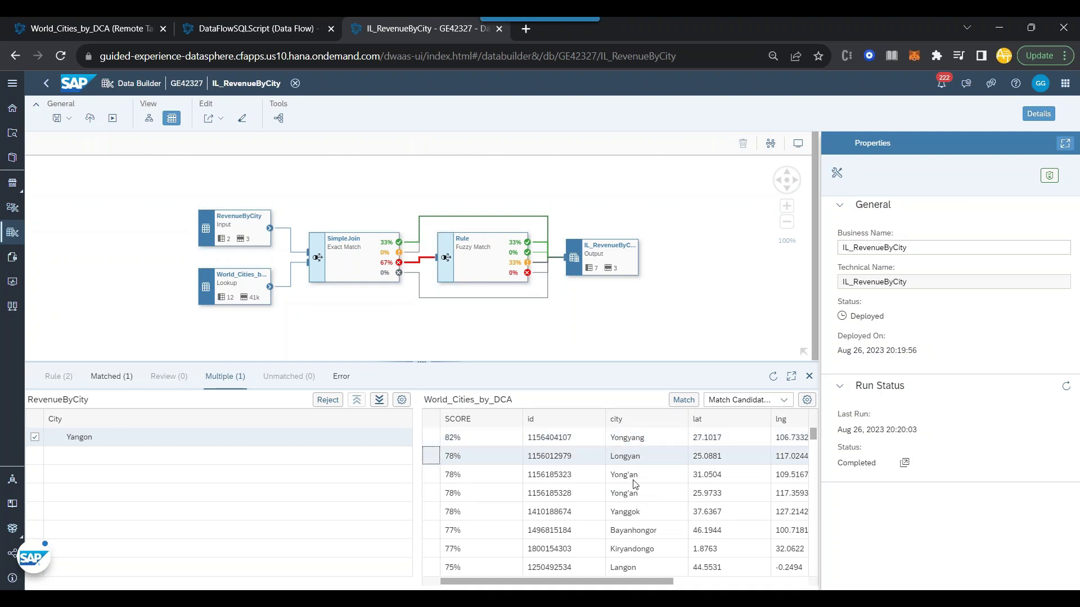
click(432, 476)
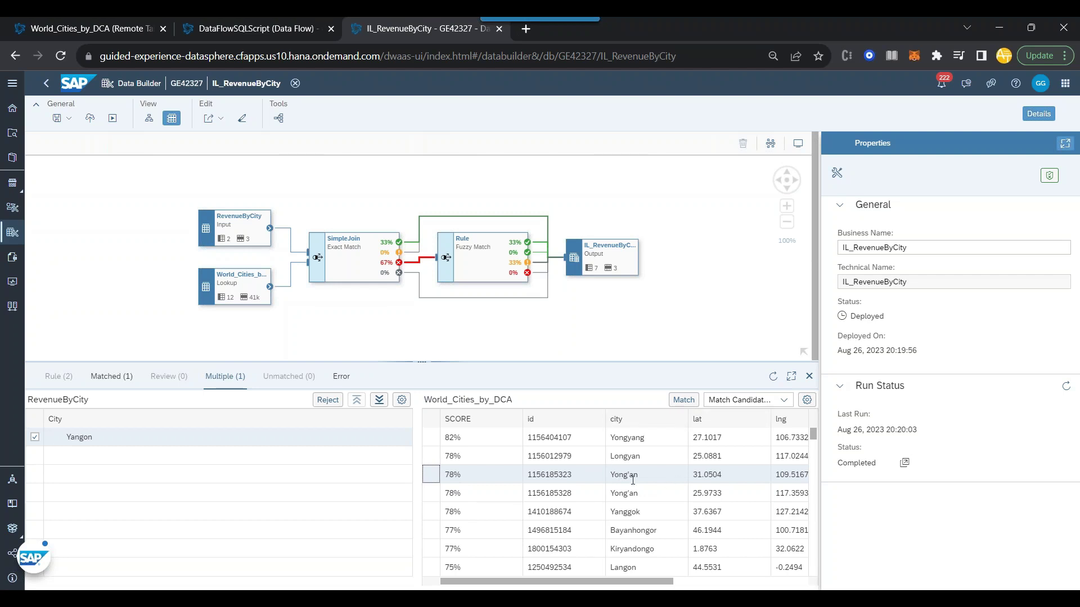
click(684, 399)
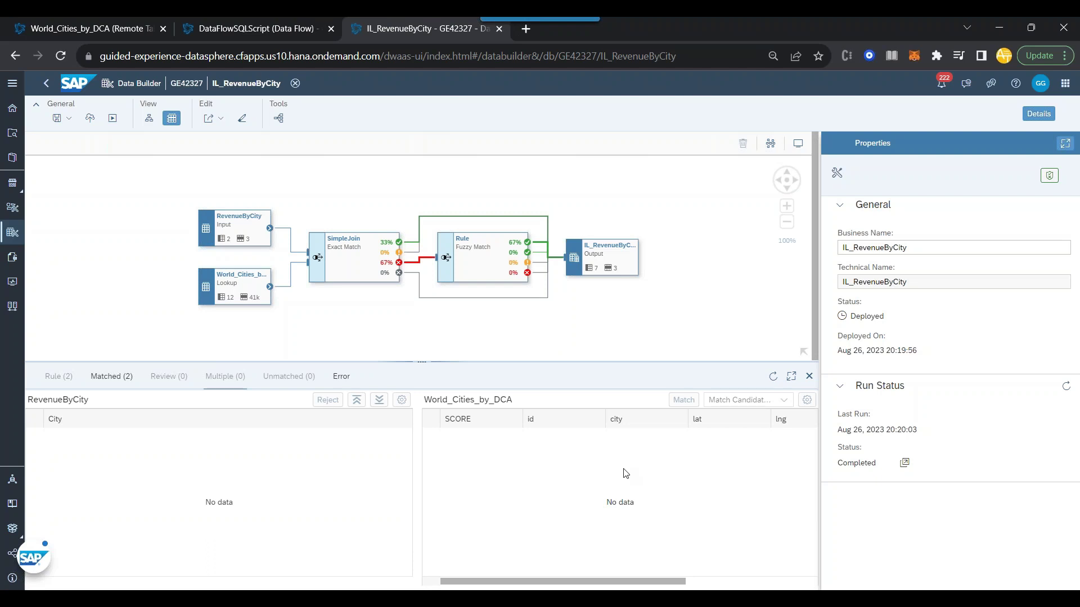
Review the matched records, then load the IL_RevenueByCity output's data preview despite the delay warning.
click(114, 378)
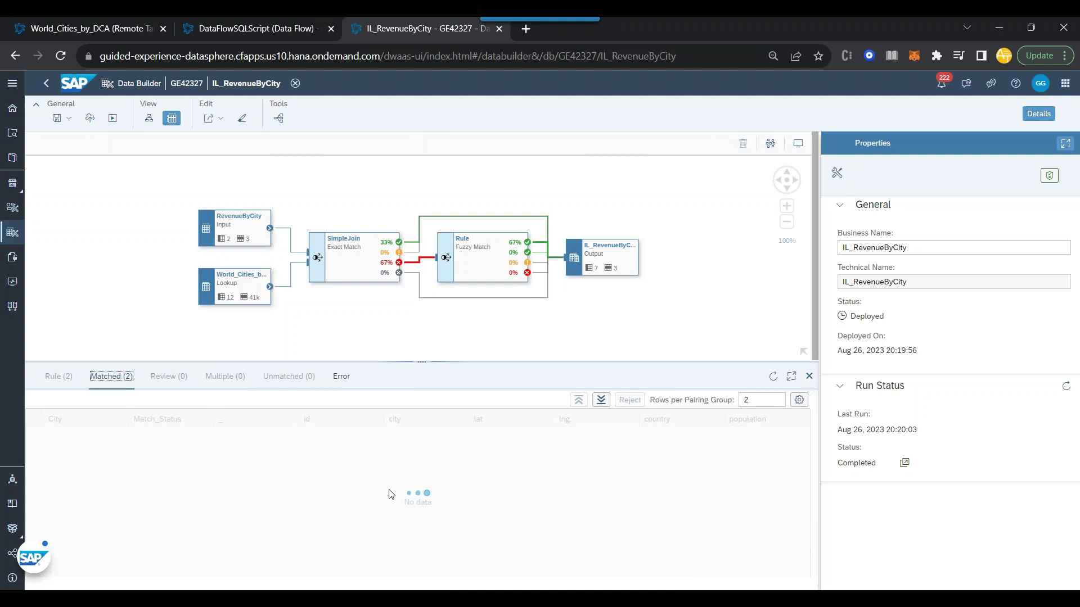
click(612, 259)
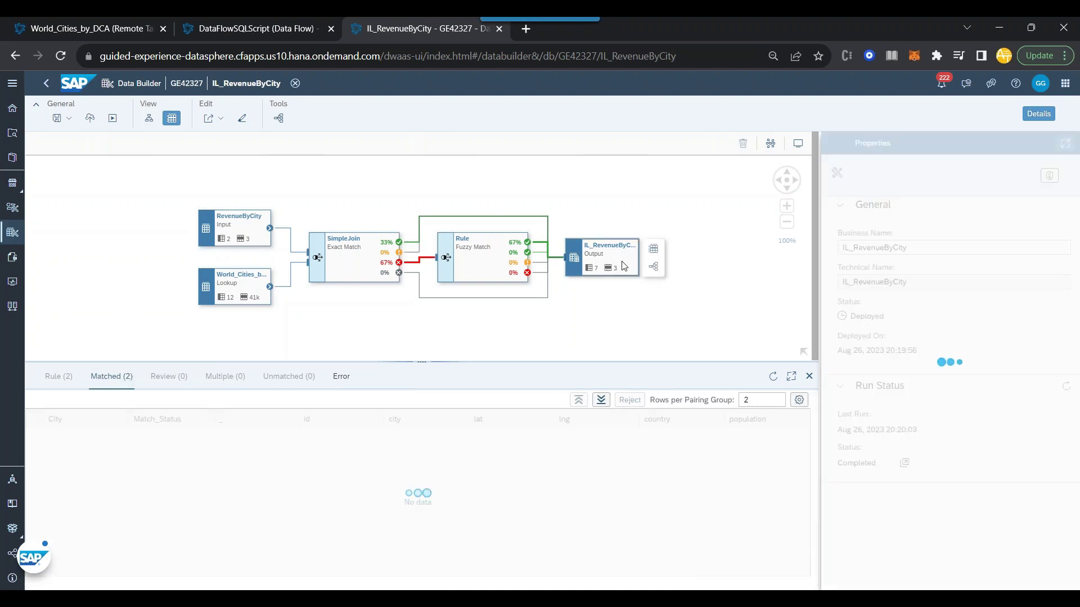
click(655, 251)
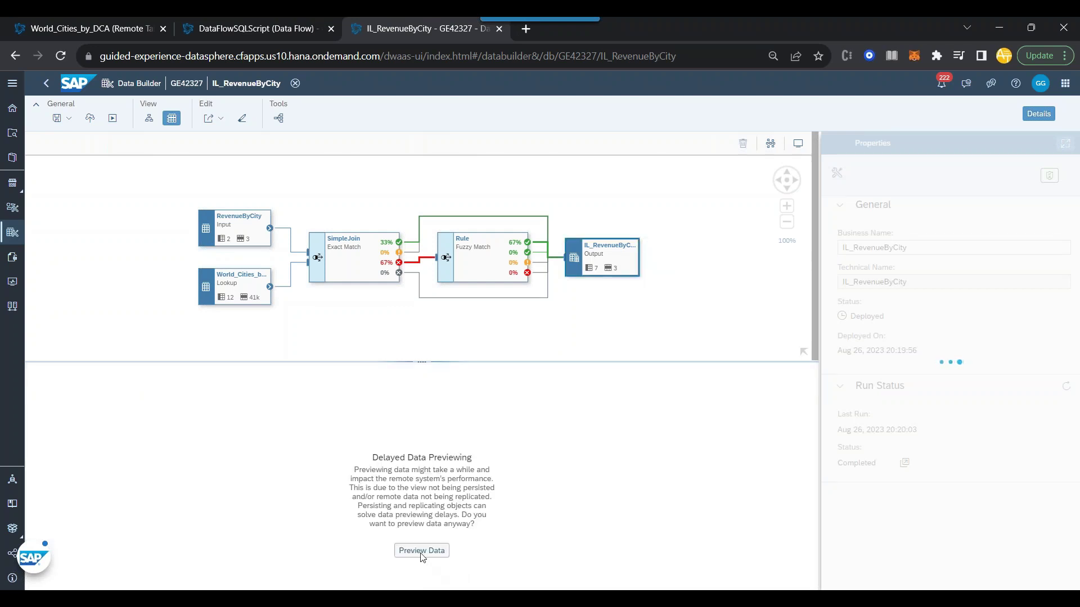
click(425, 551)
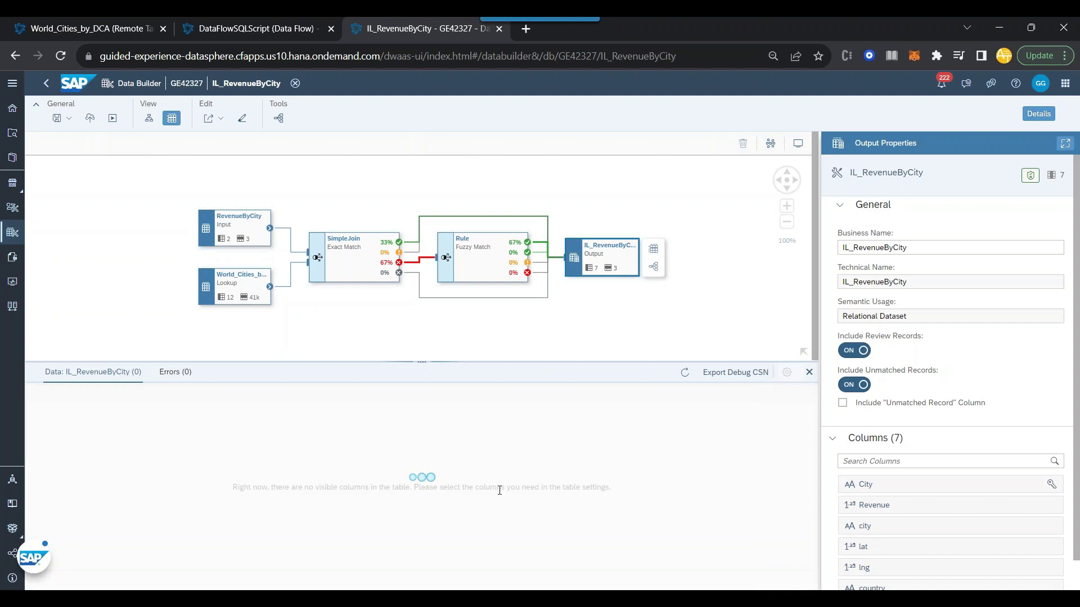